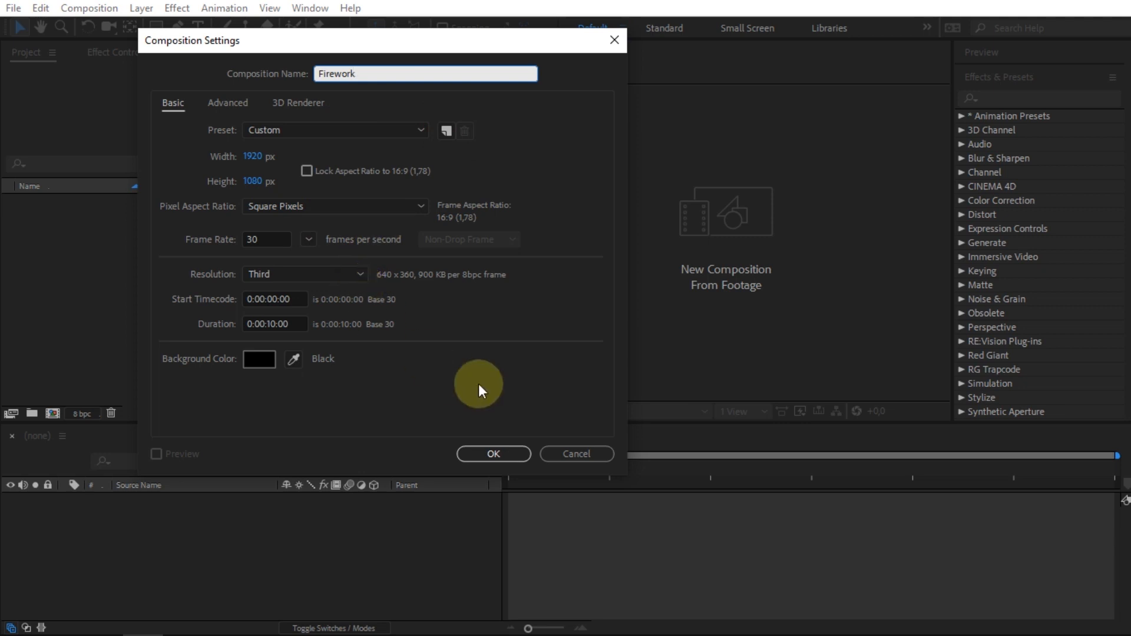
- Create the 1920 x 1080, 30 fps Firework composition and add a black solid layer named "firework 1"
click(483, 454)
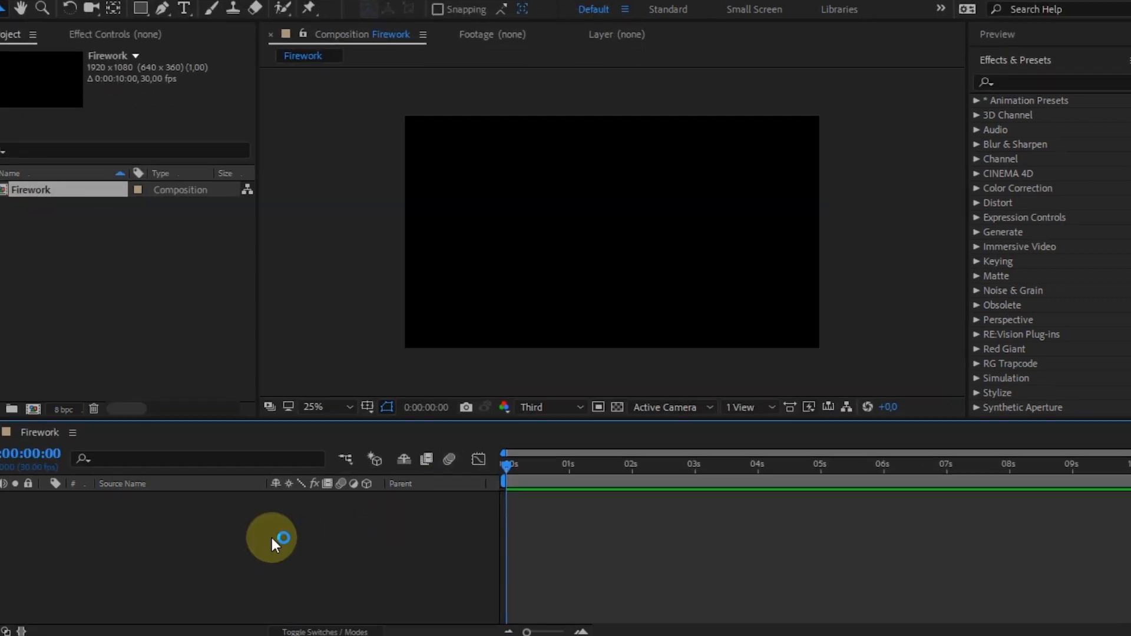
right_click(282, 535)
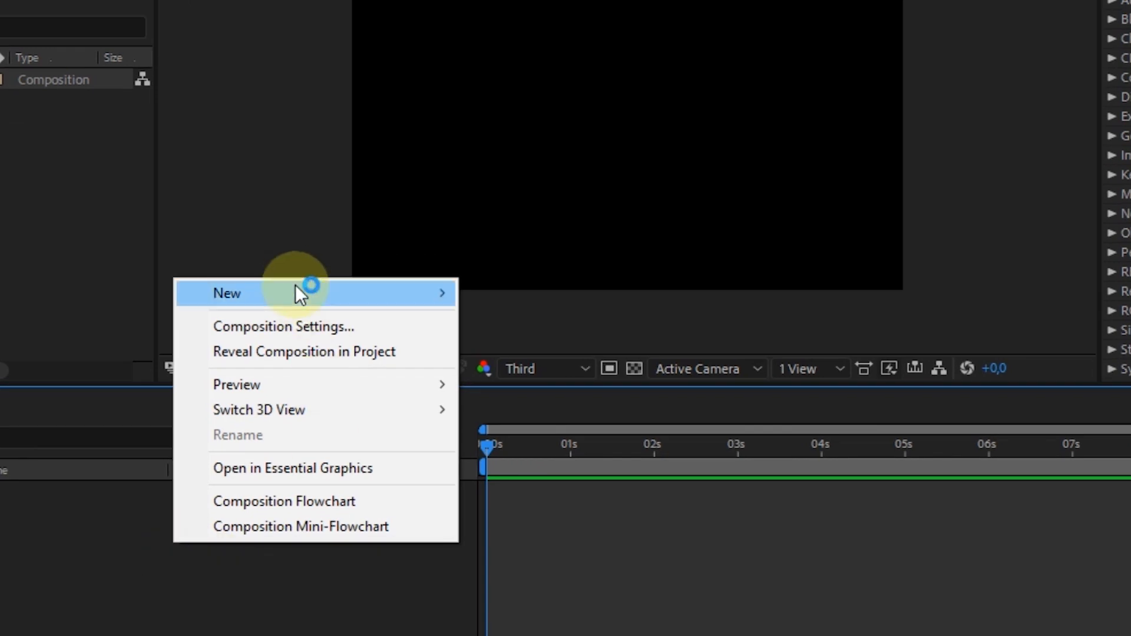
mouse_move(298, 284)
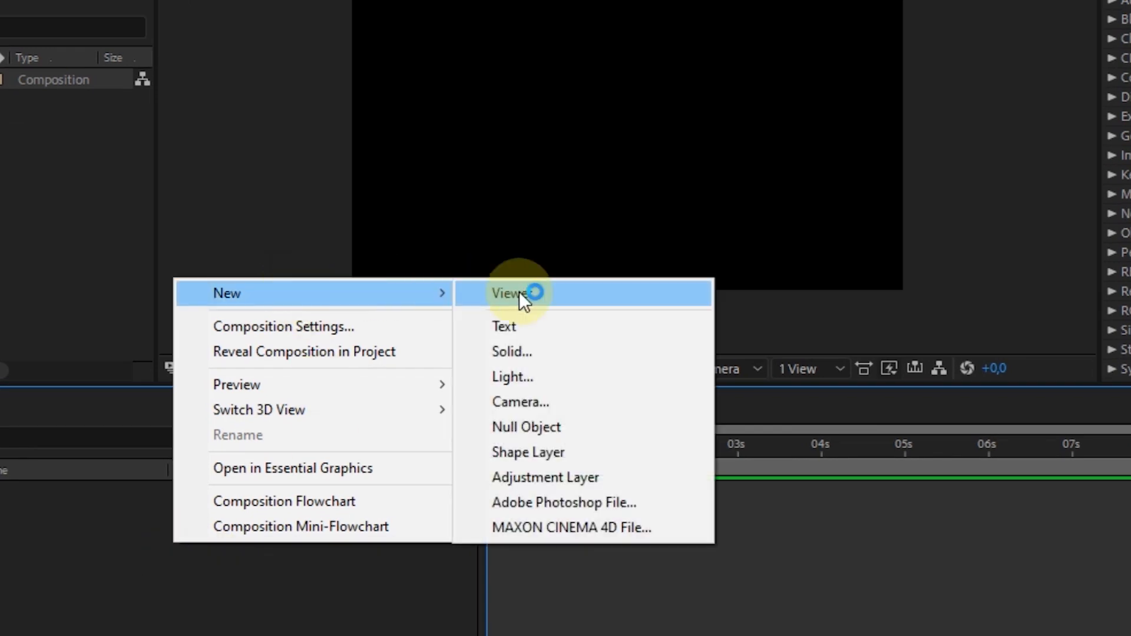
click(528, 348)
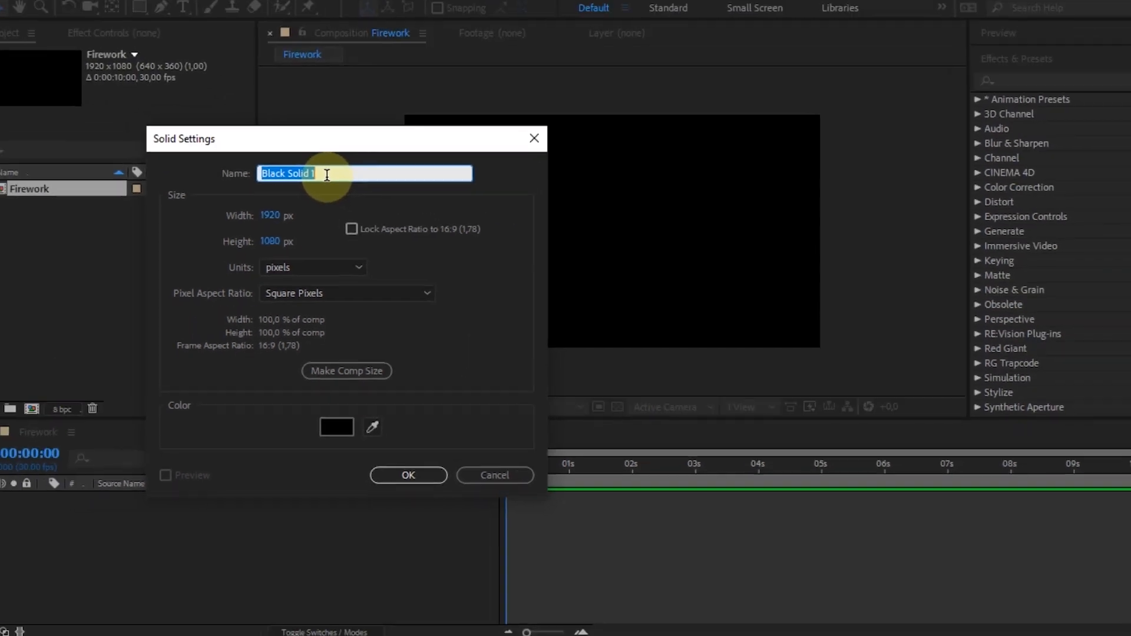
text(firework)
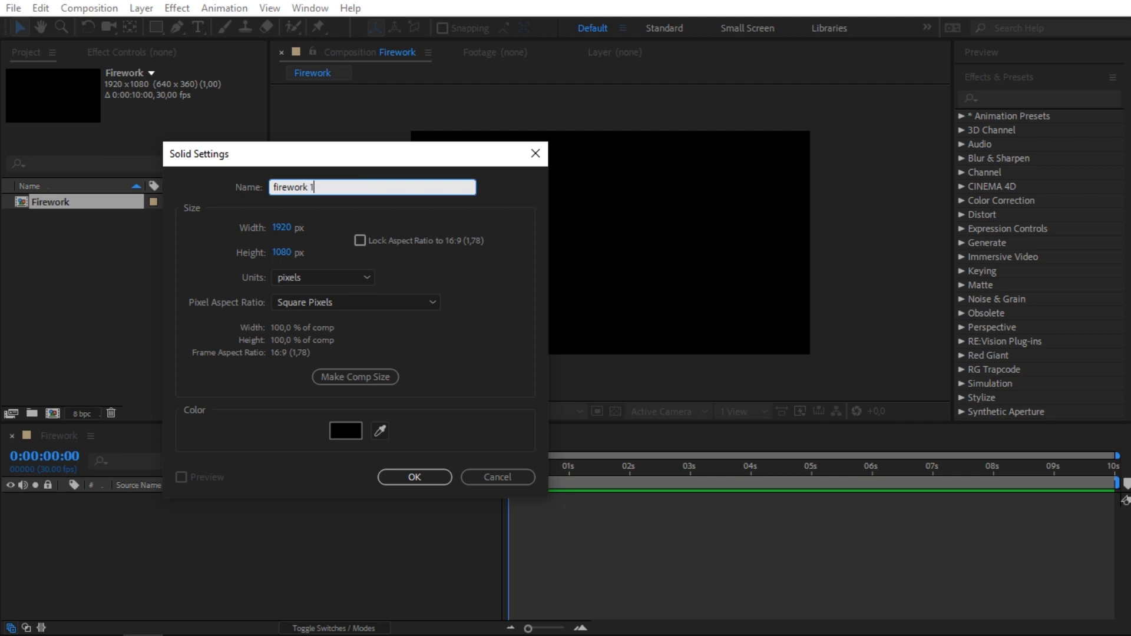
click(405, 479)
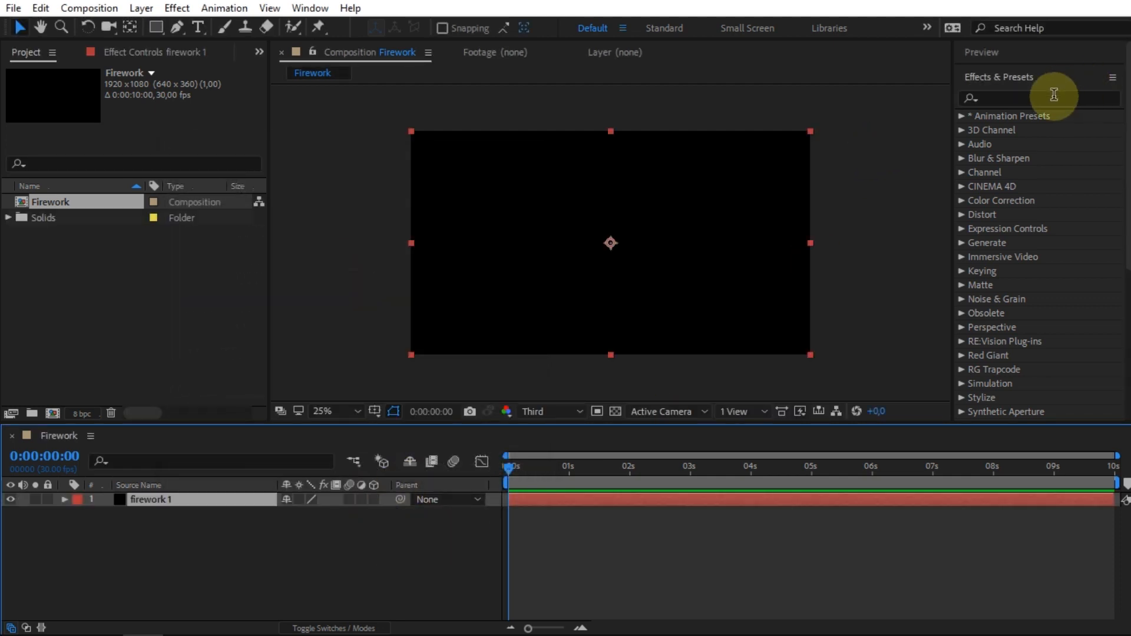
- Search the effects for "particle" and apply CC Particle World to the firework 1 layer
click(1054, 94)
text(part)
text(i)
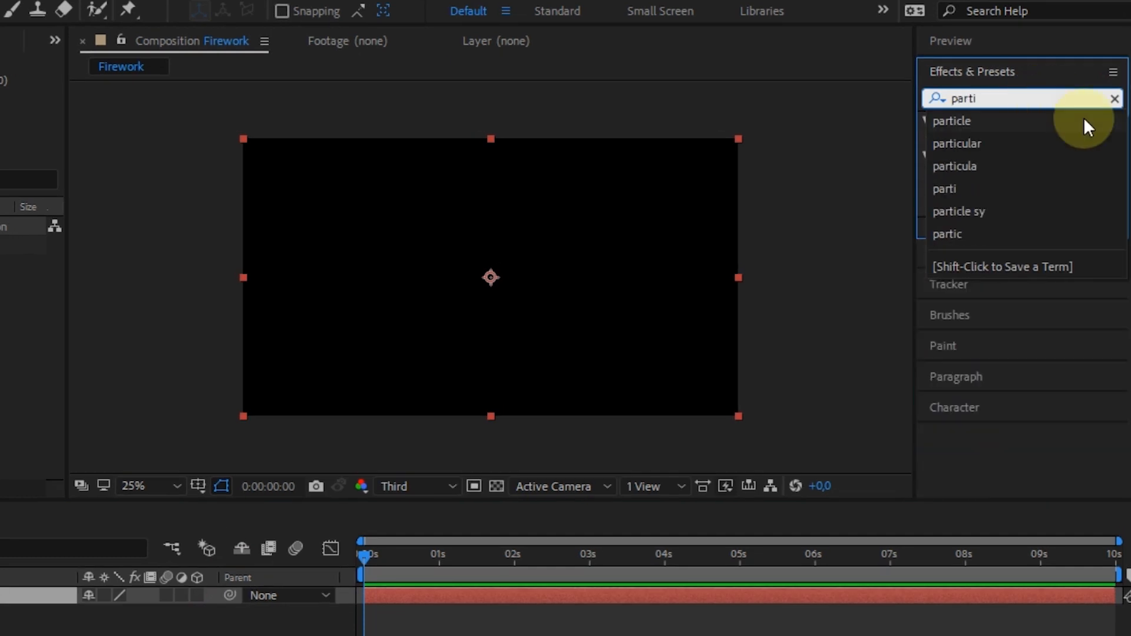
text(cle)
click(1041, 157)
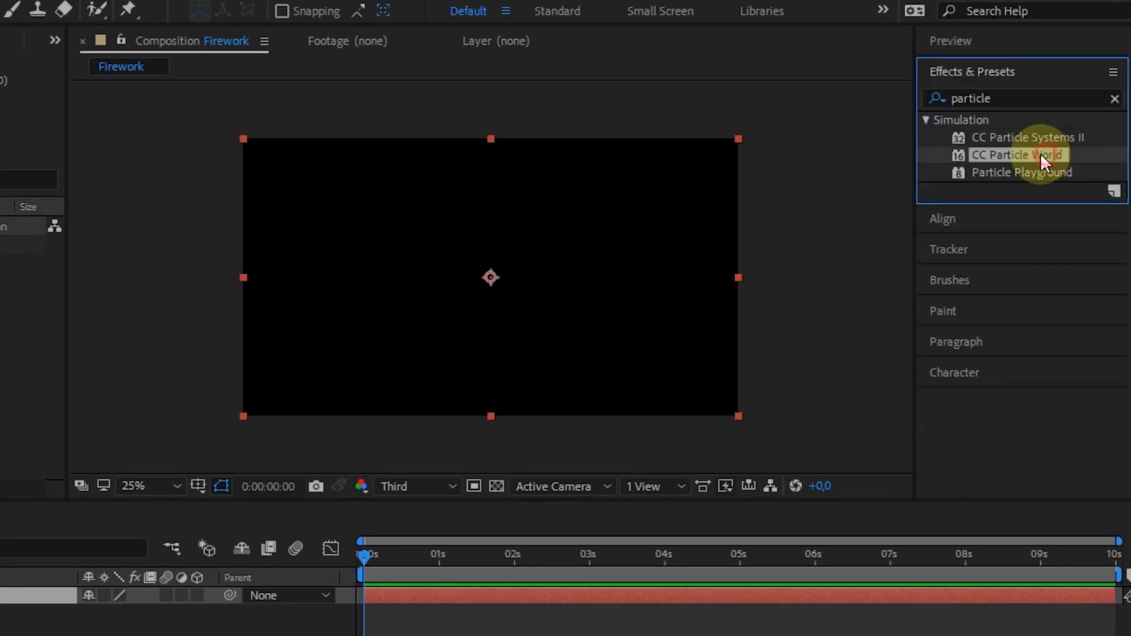
drag(1008, 161, 402, 604)
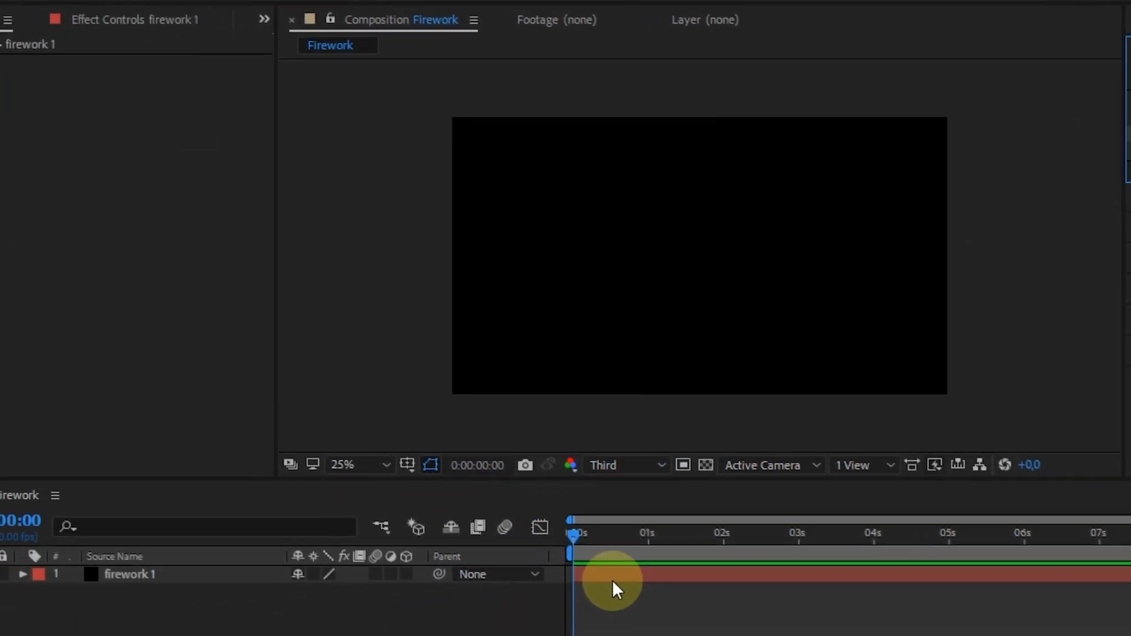
drag(613, 580, 612, 579)
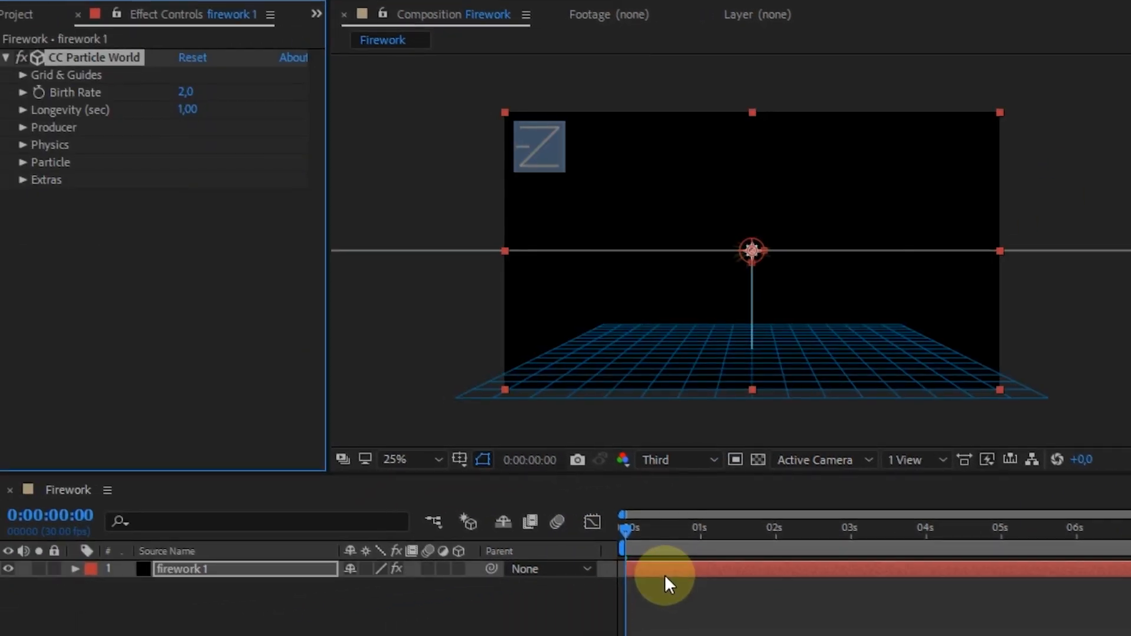
- Set a first Birth Rate keyframe of 0 at 0:00:01:00 for CC Particle World
drag(656, 527, 708, 524)
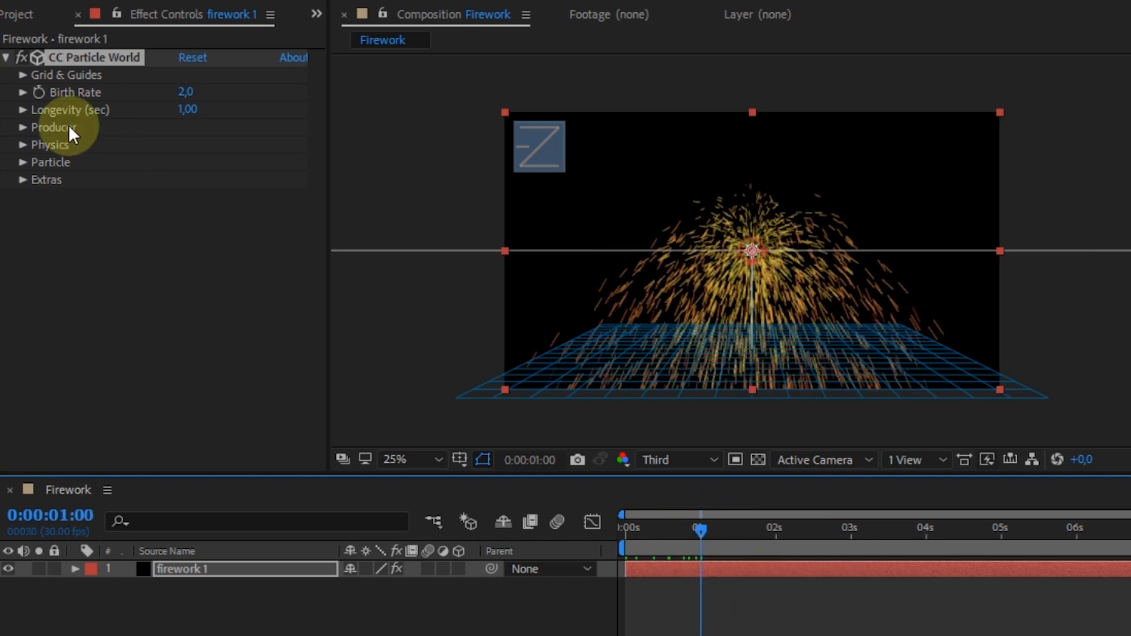
drag(653, 635, 666, 635)
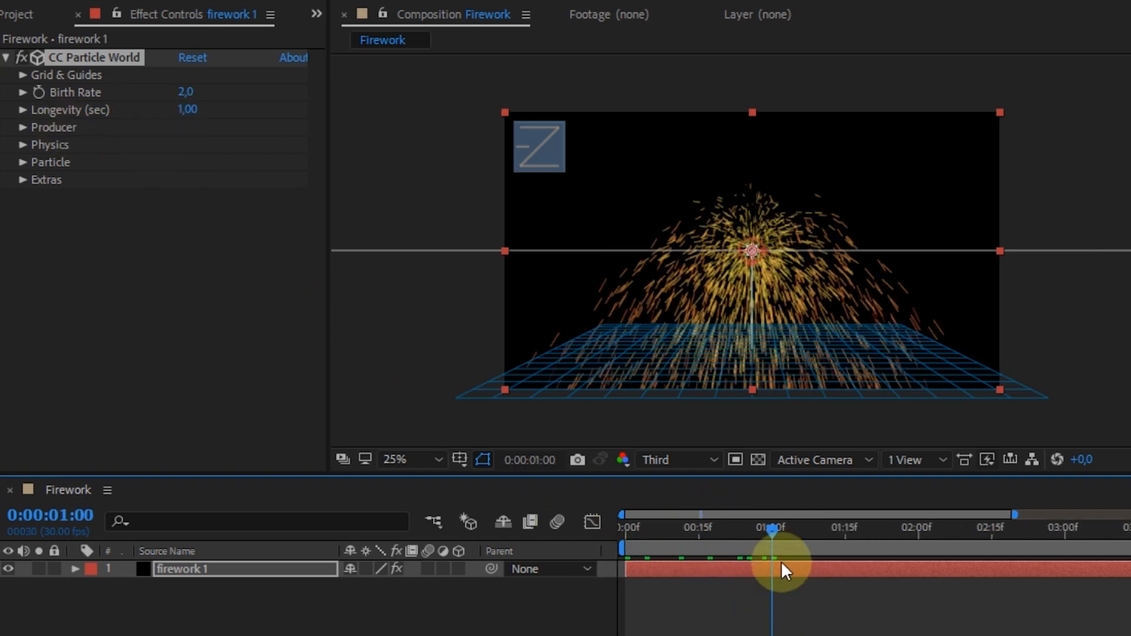
click(38, 91)
drag(191, 94, 136, 93)
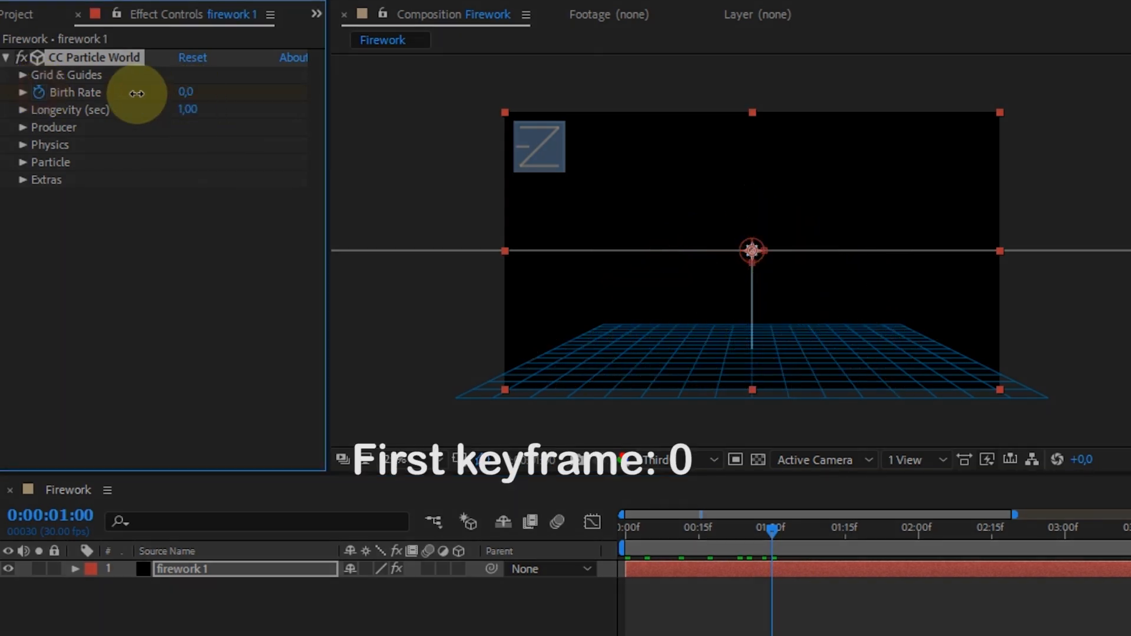
- Set a Birth Rate keyframe of 2.5 at 0:00:01:10, ten frames after the first one, and preview the burst
click(23, 93)
key(shift+Page_Down)
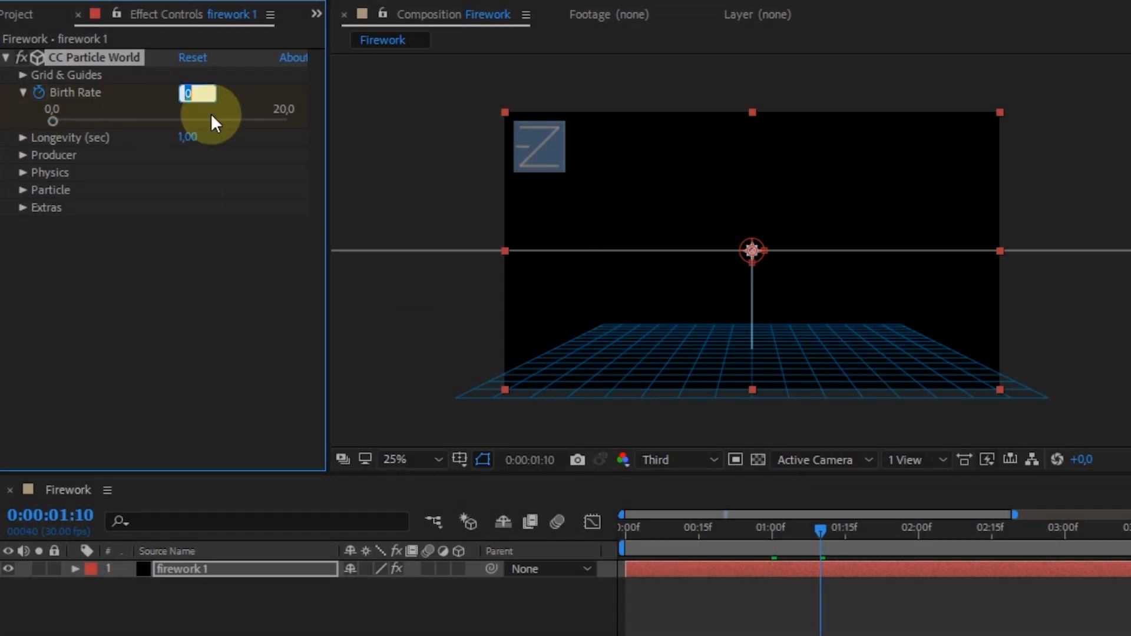
text(2.5)
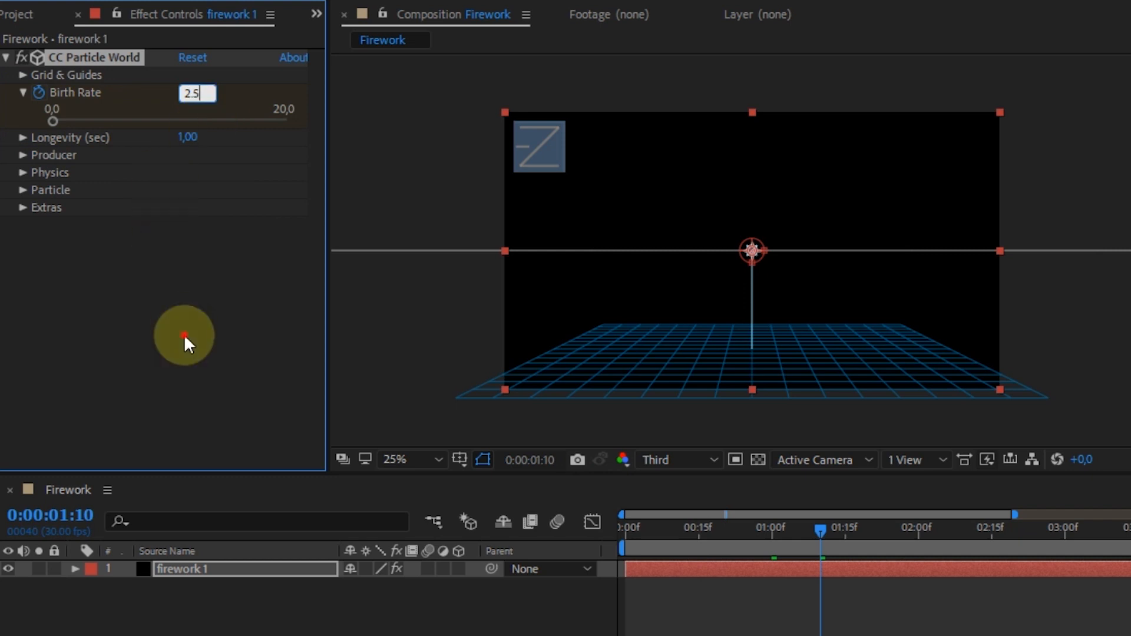
click(184, 335)
key(ctrl+z)
click(188, 91)
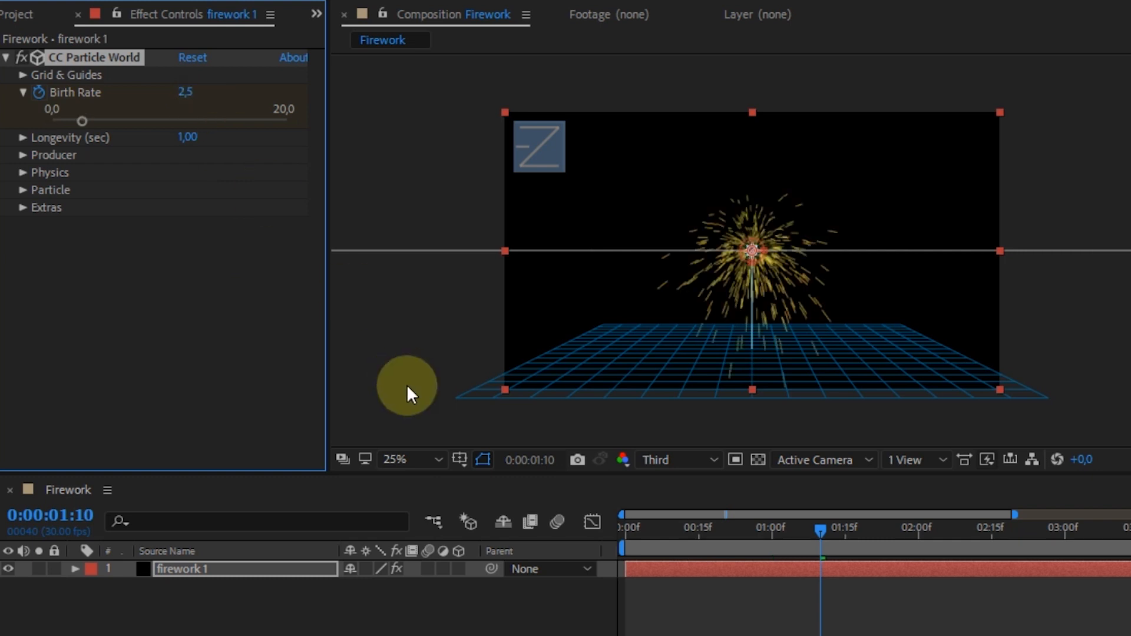
mouse_move(810, 525)
mouse_down()
mouse_move(835, 525)
mouse_move(825, 525)
mouse_up()
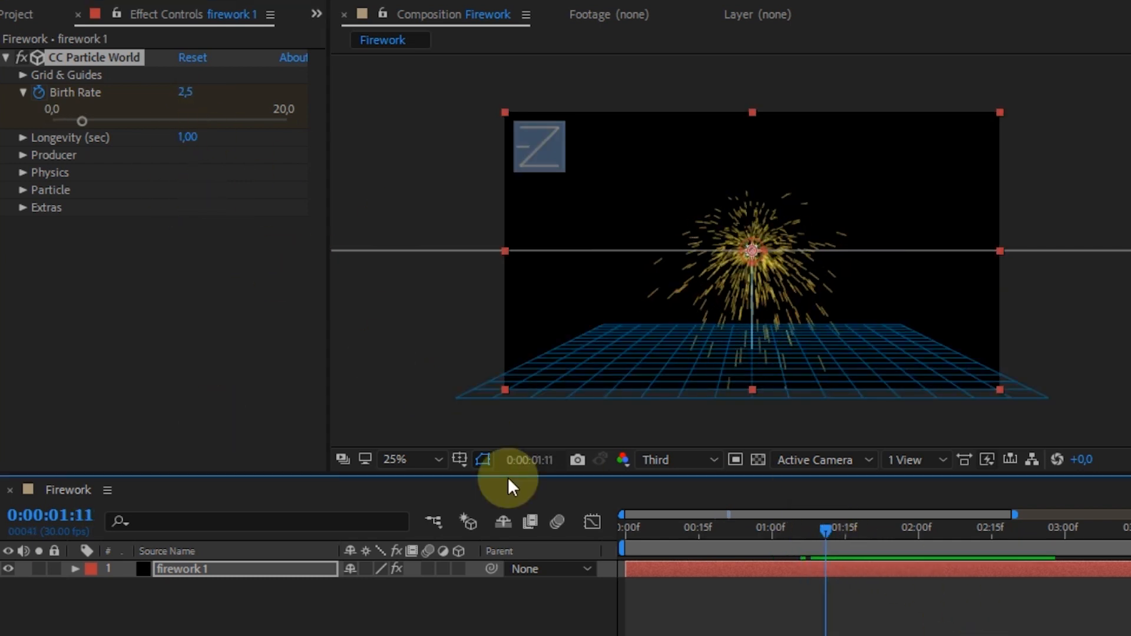
- Reveal the firework 1 layer's keyframes, add a Birth Rate keyframe of 0 at 0:00:01:20, and preview the animation
click(206, 566)
key(u)
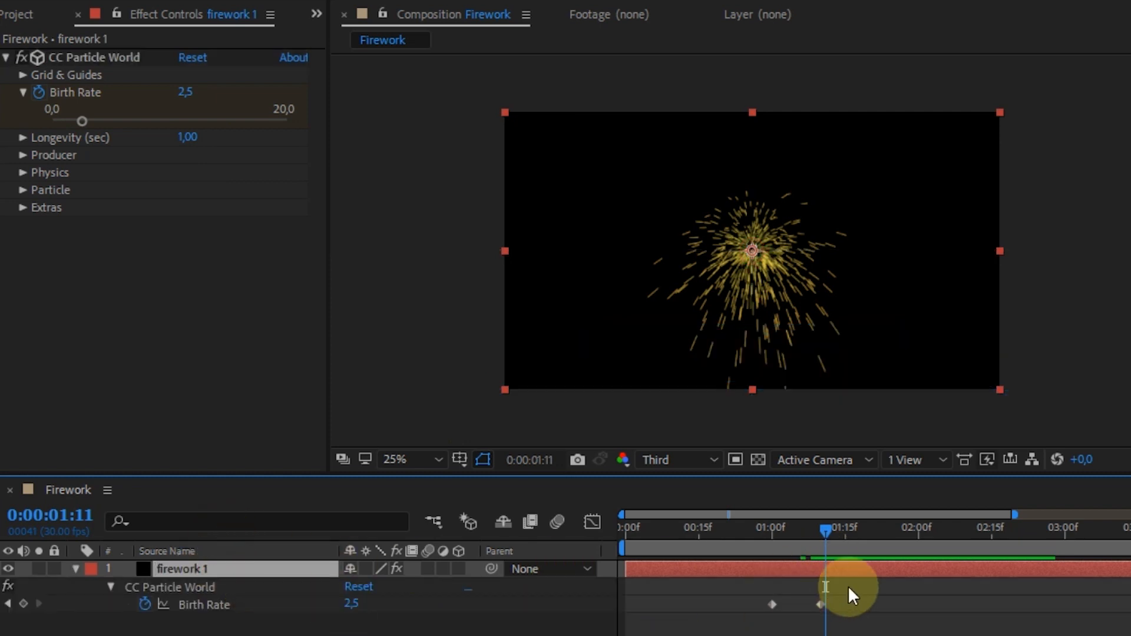
drag(825, 530, 818, 530)
key(shift+Page_Down)
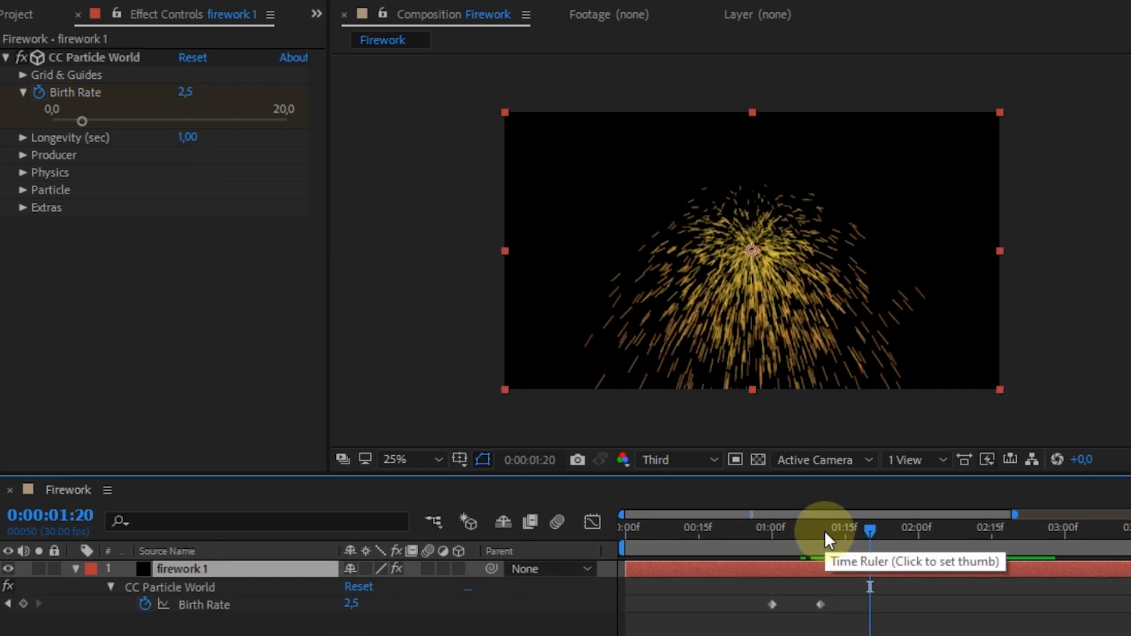
drag(86, 118, 57, 119)
click(816, 528)
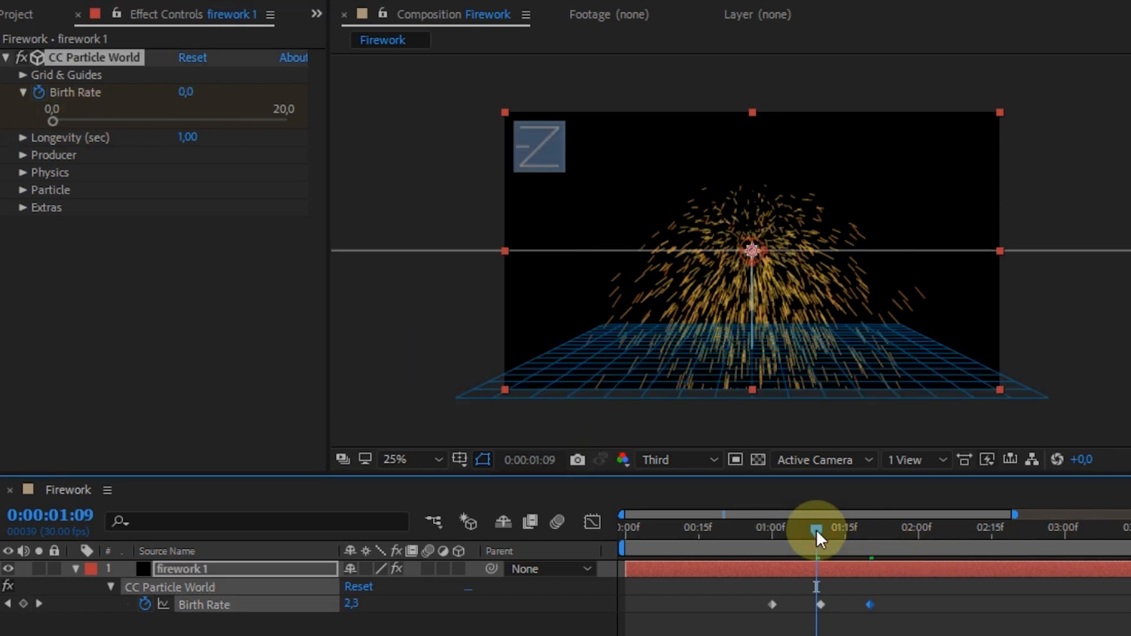
drag(815, 529, 810, 531)
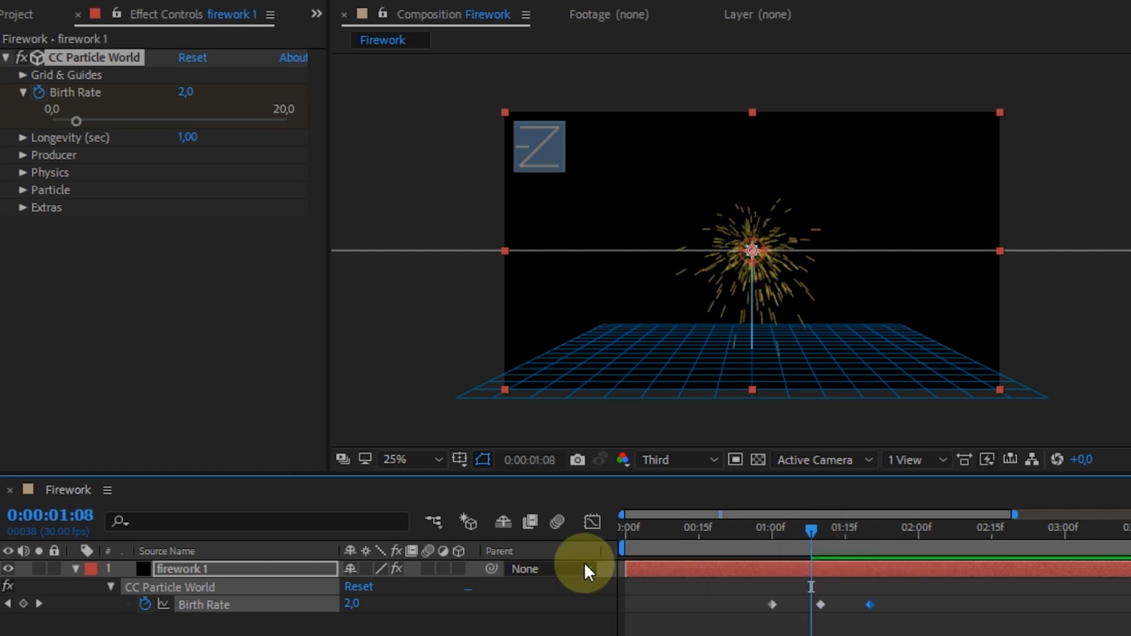
- Set Gravity to 0,2 in the particle effect's Physics settings and preview the particles' fall
click(23, 93)
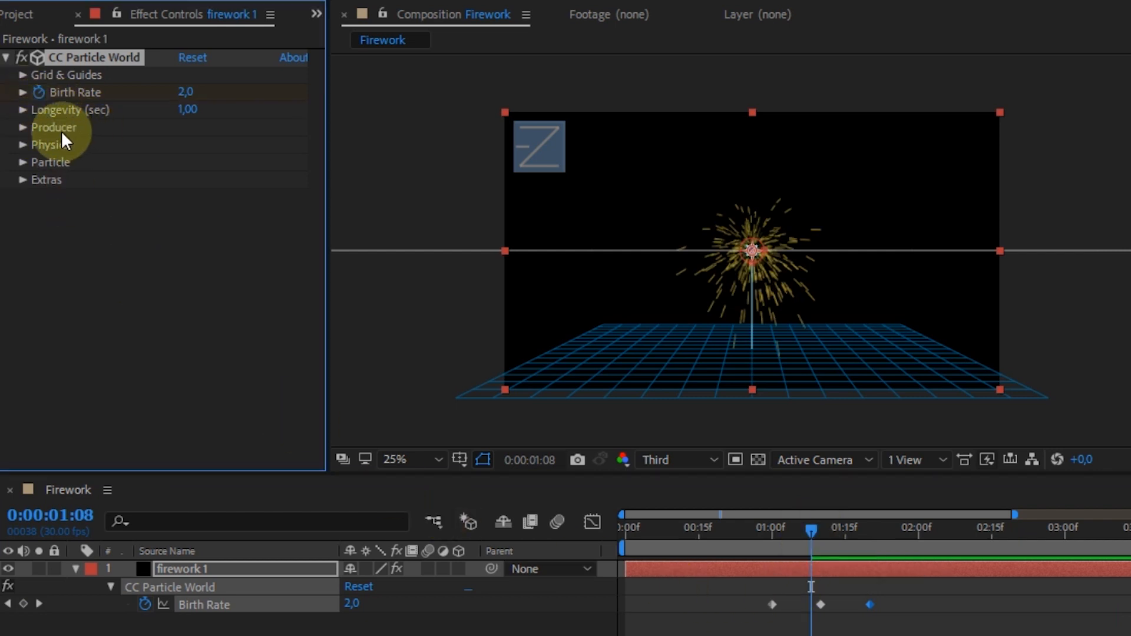
click(22, 144)
click(198, 214)
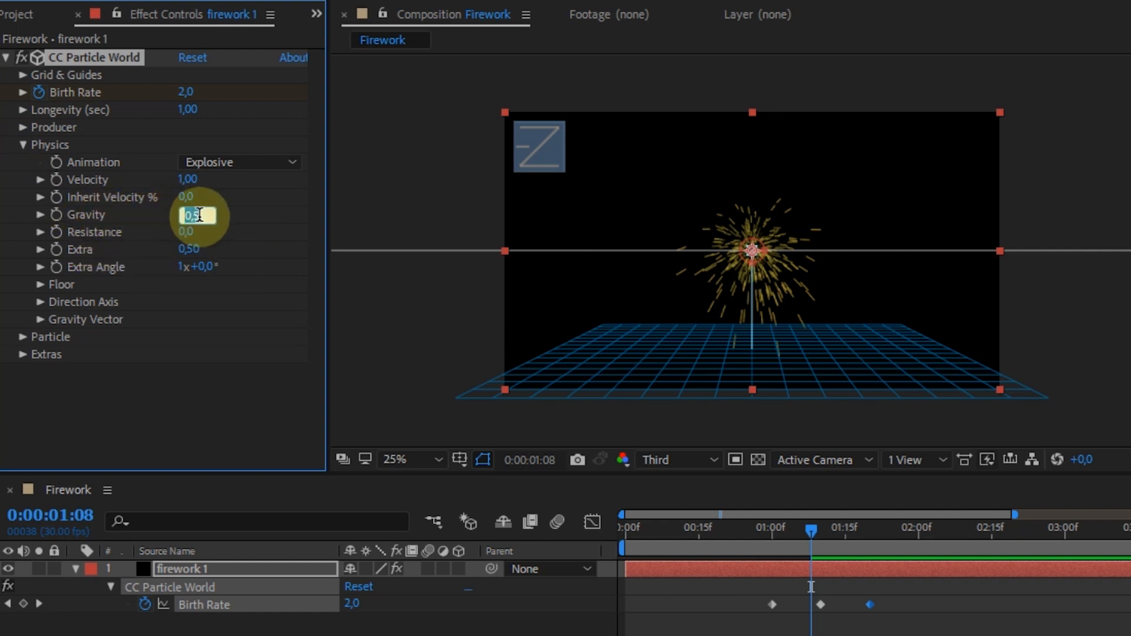
text(0,2)
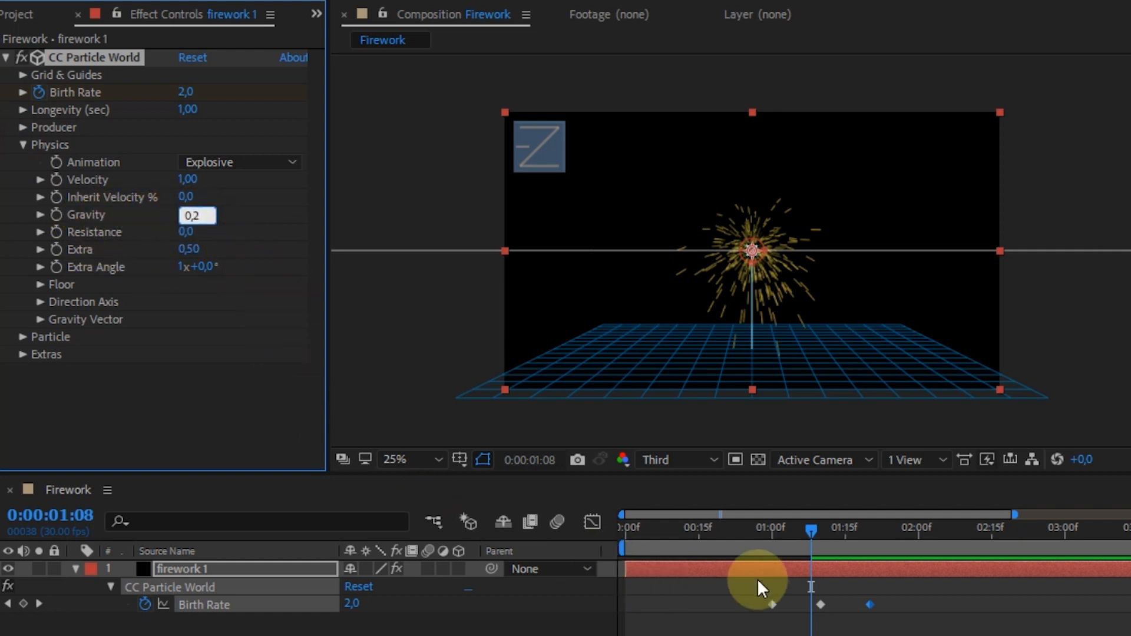
drag(790, 528, 812, 524)
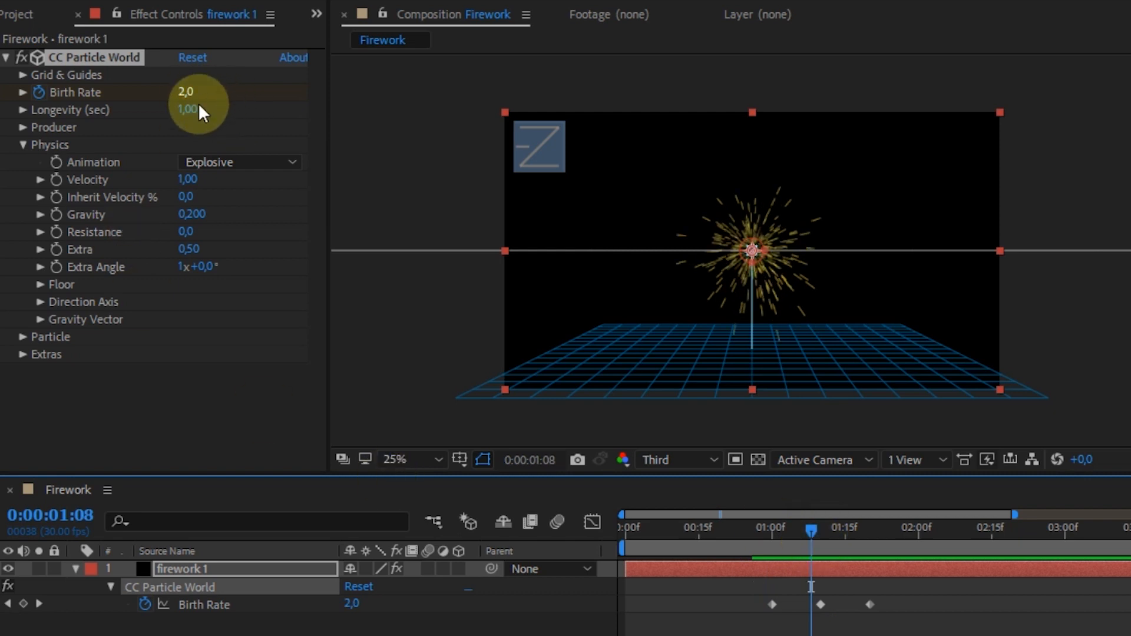
- Set the particles' Longevity to 1,75 seconds and preview the burst
mouse_move(189, 109)
mouse_down()
mouse_move(365, 111)
mouse_move(242, 121)
mouse_move(274, 130)
mouse_move(195, 108)
mouse_up()
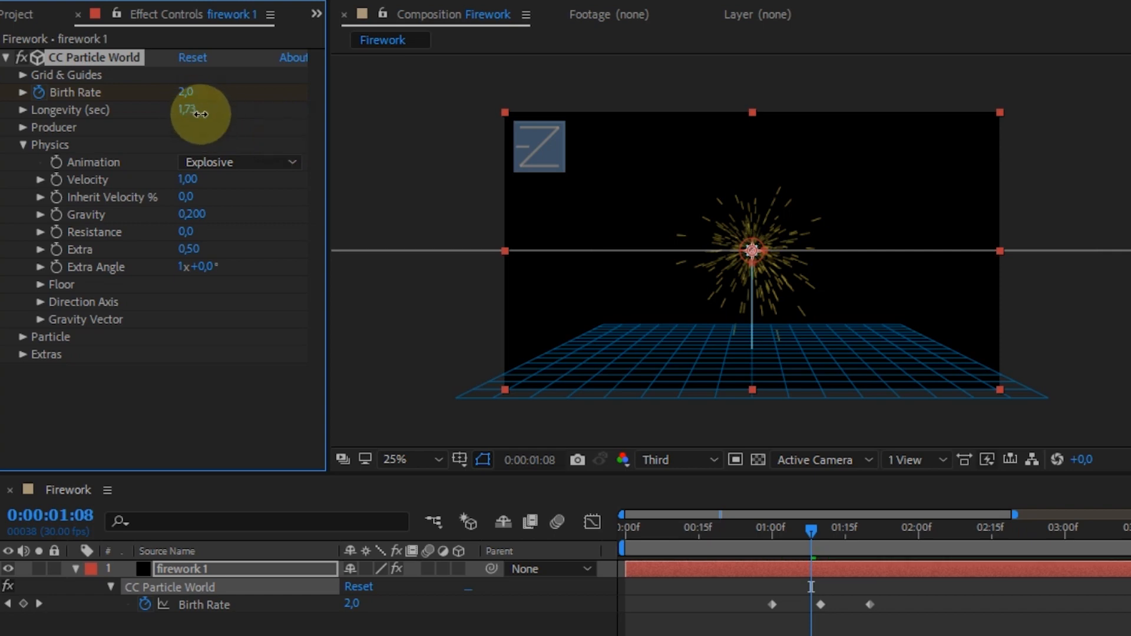
click(783, 537)
drag(826, 545, 811, 527)
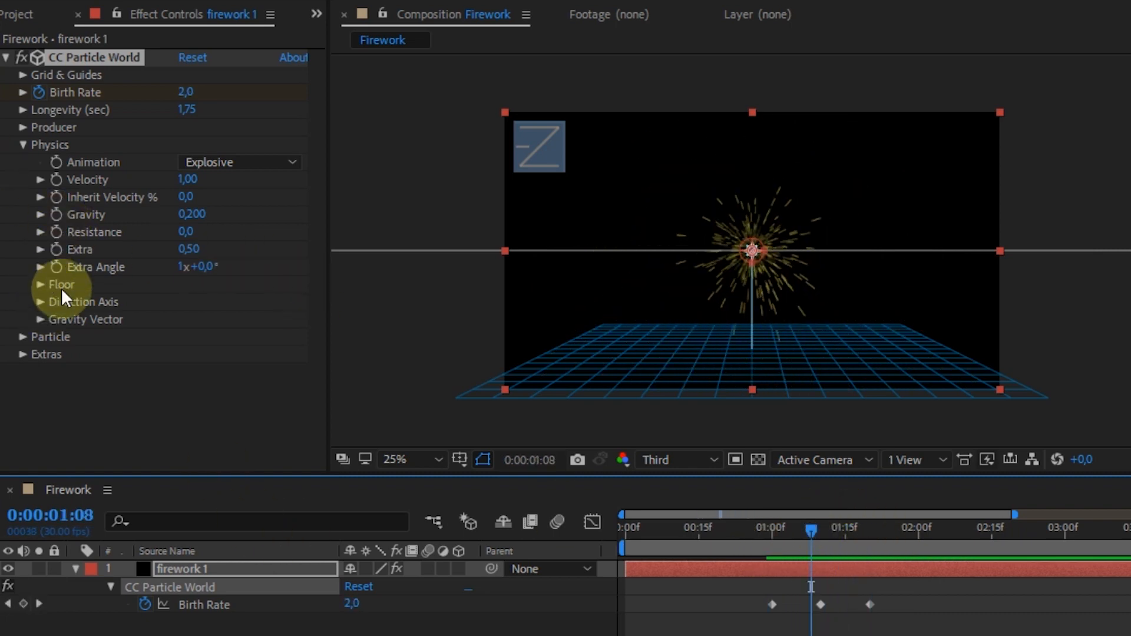
- Change the particles' Color Map to Custom and expand the Custom Color Map settings
click(24, 336)
scroll(175, 374, down, 4)
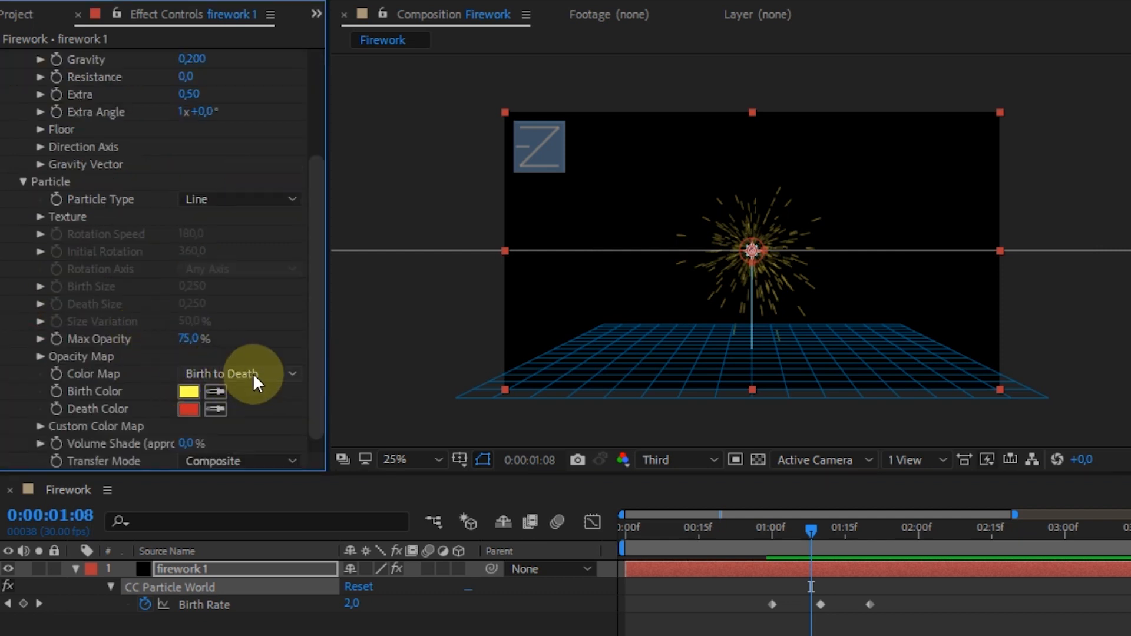
click(233, 373)
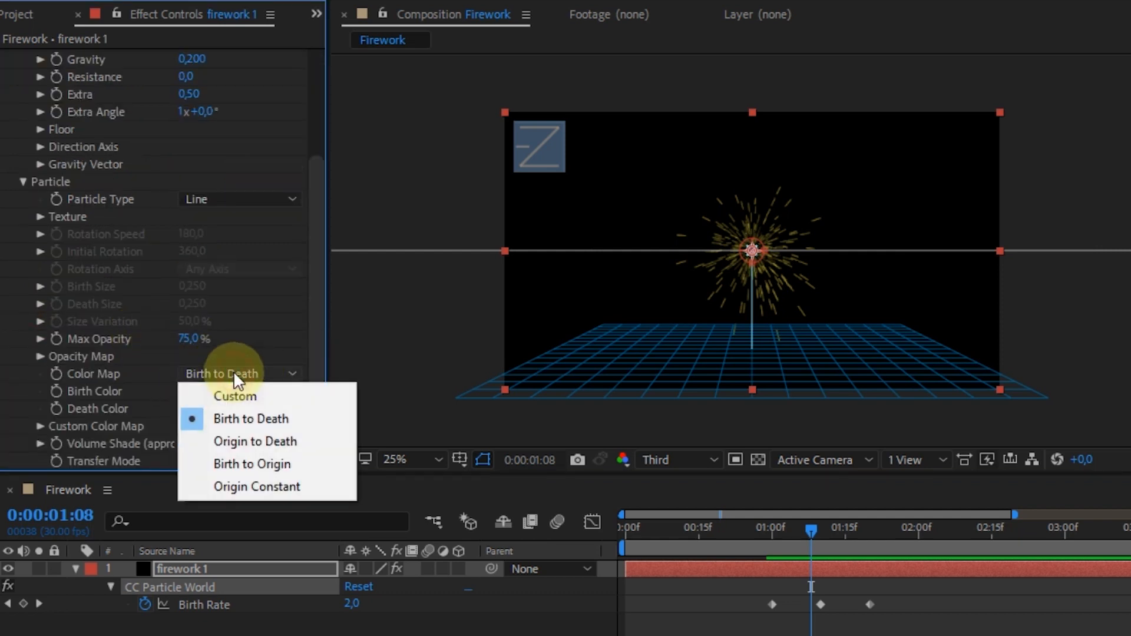
click(238, 391)
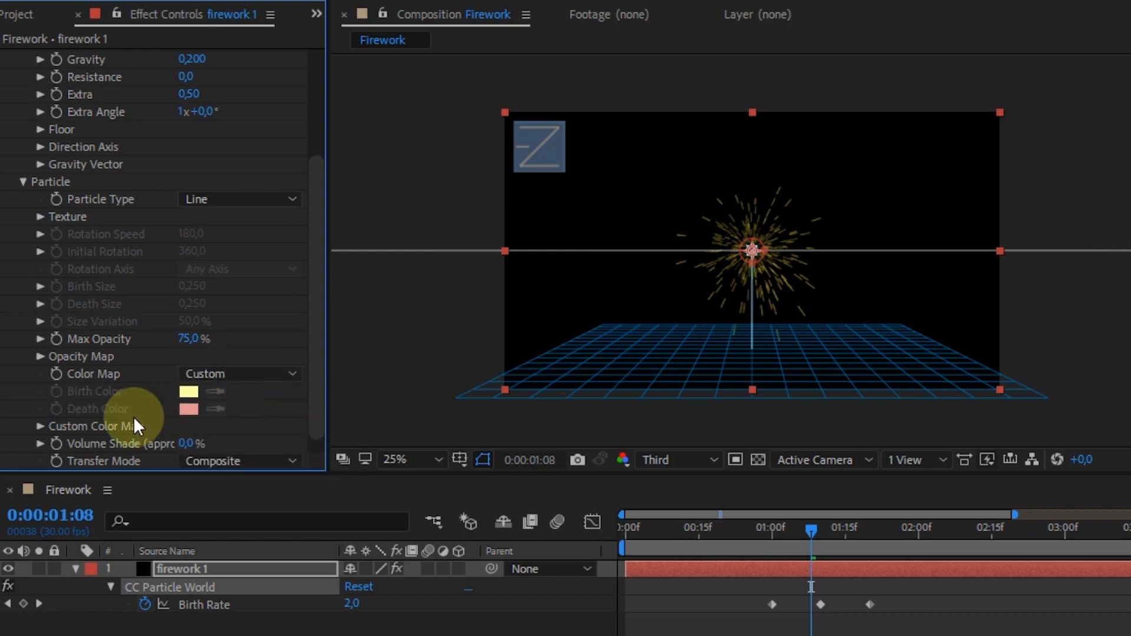
scroll(146, 415, down, 1)
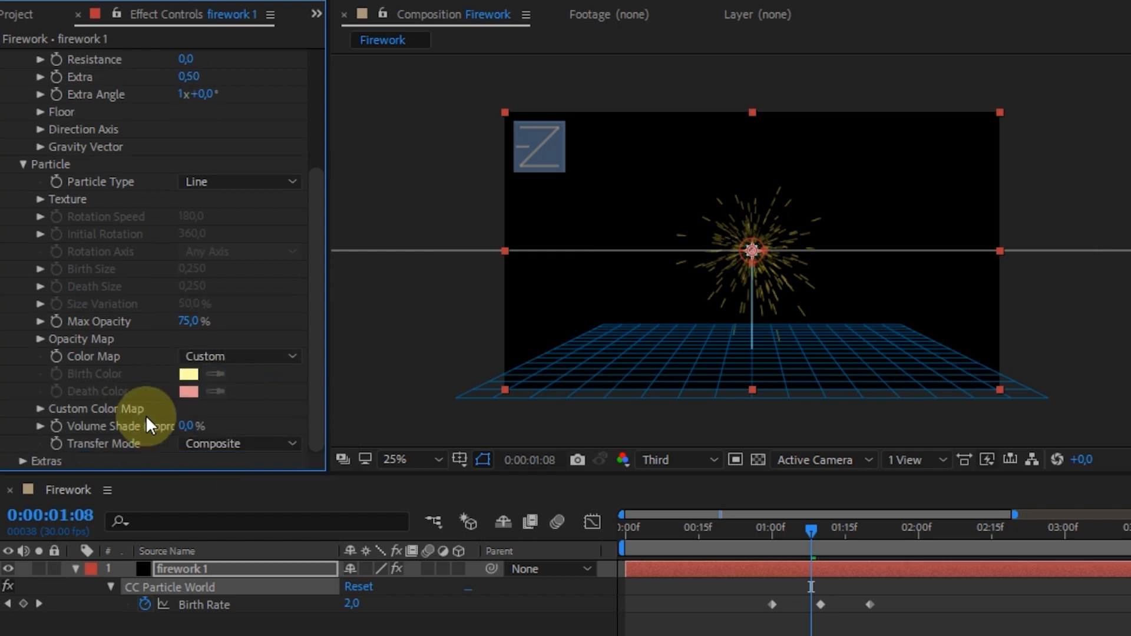
click(40, 407)
scroll(167, 410, down, 2)
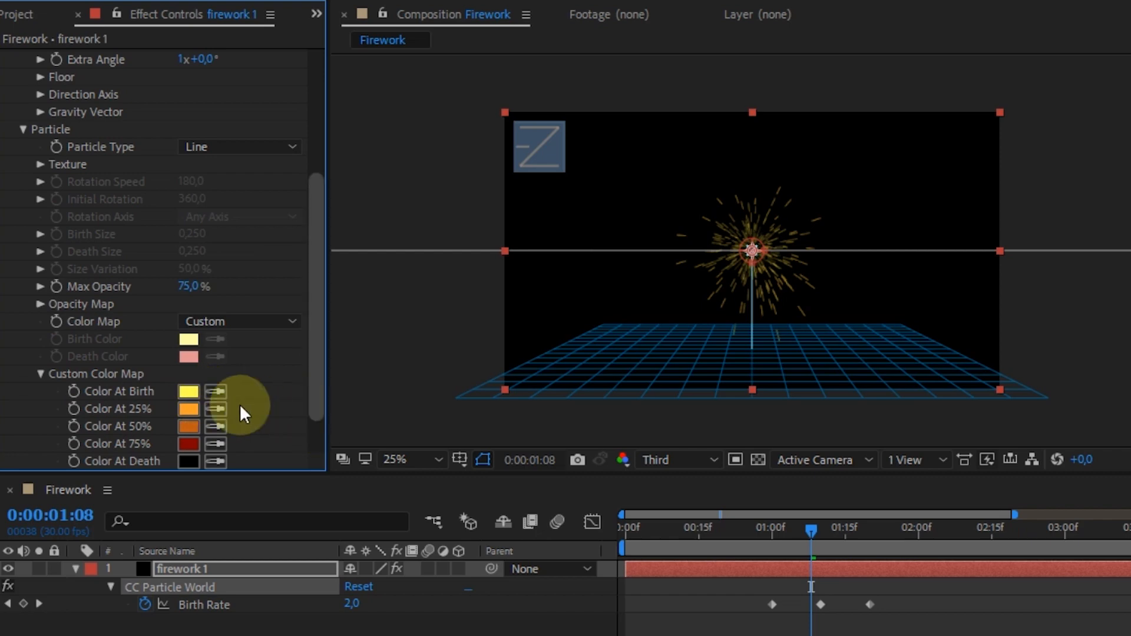
- Set the custom color map's Color At Birth to bright red
click(188, 393)
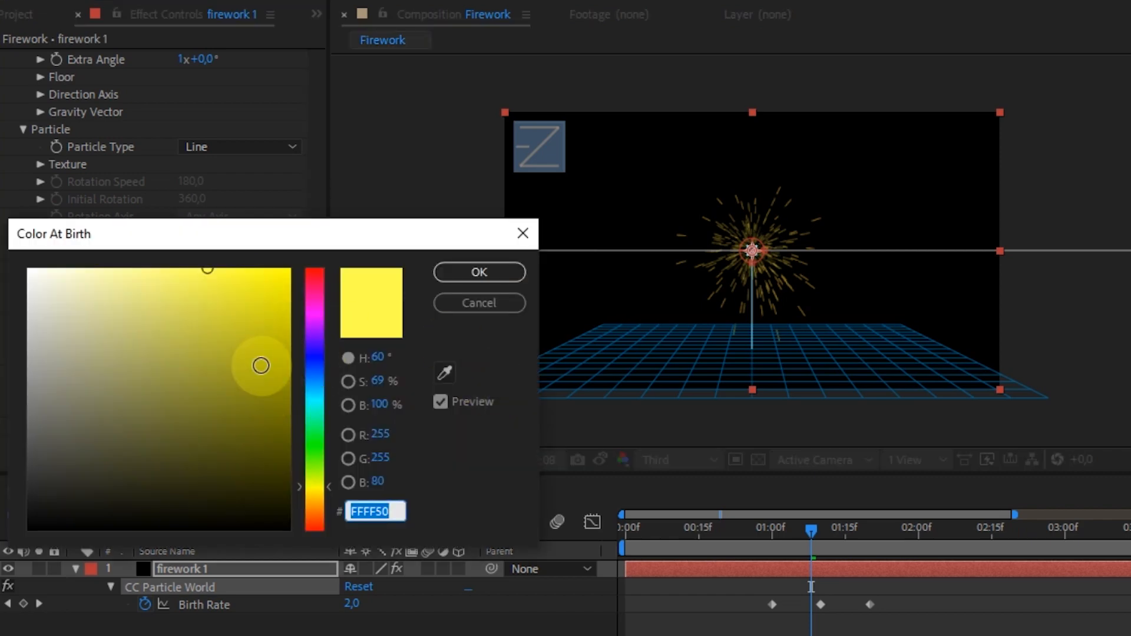
drag(320, 353, 313, 272)
click(278, 275)
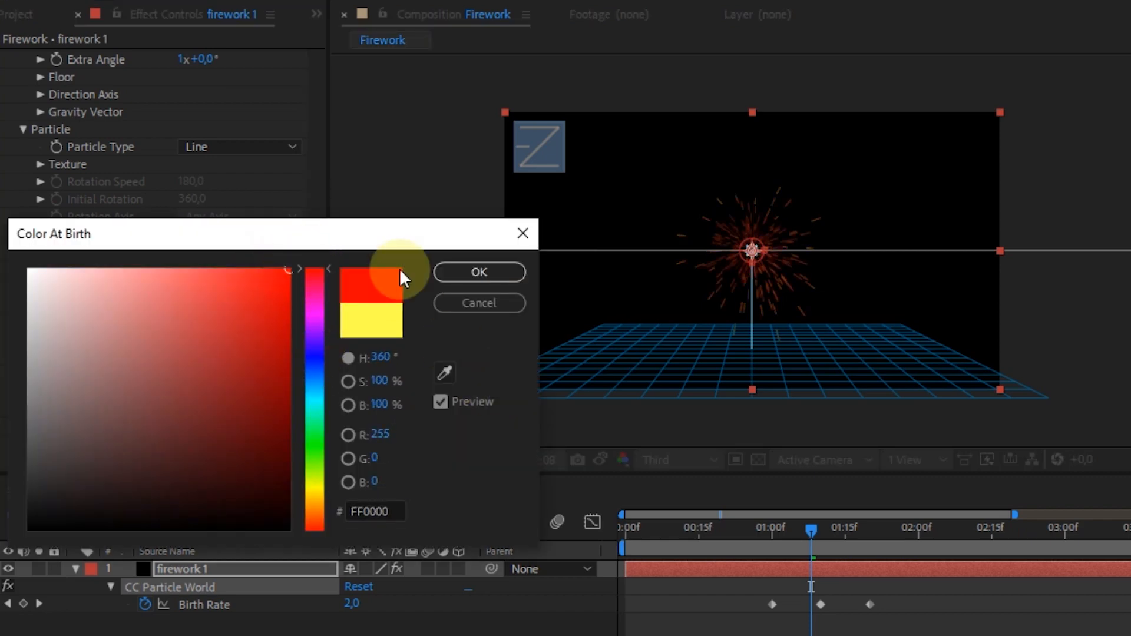
click(479, 272)
click(193, 391)
mouse_move(260, 269)
mouse_down()
mouse_move(273, 272)
mouse_move(258, 343)
mouse_move(238, 298)
mouse_move(261, 283)
mouse_up()
click(493, 271)
- Set the custom color map's Color At 25% to orange and Color At 50% to green
click(189, 414)
click(460, 282)
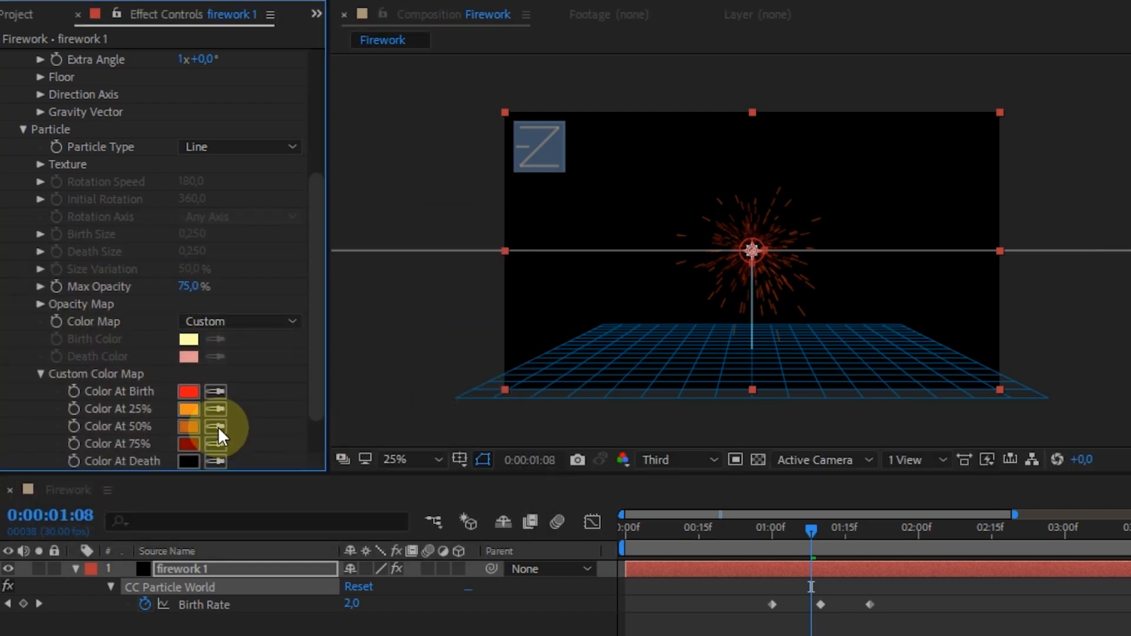
click(190, 432)
drag(325, 368, 315, 447)
click(455, 267)
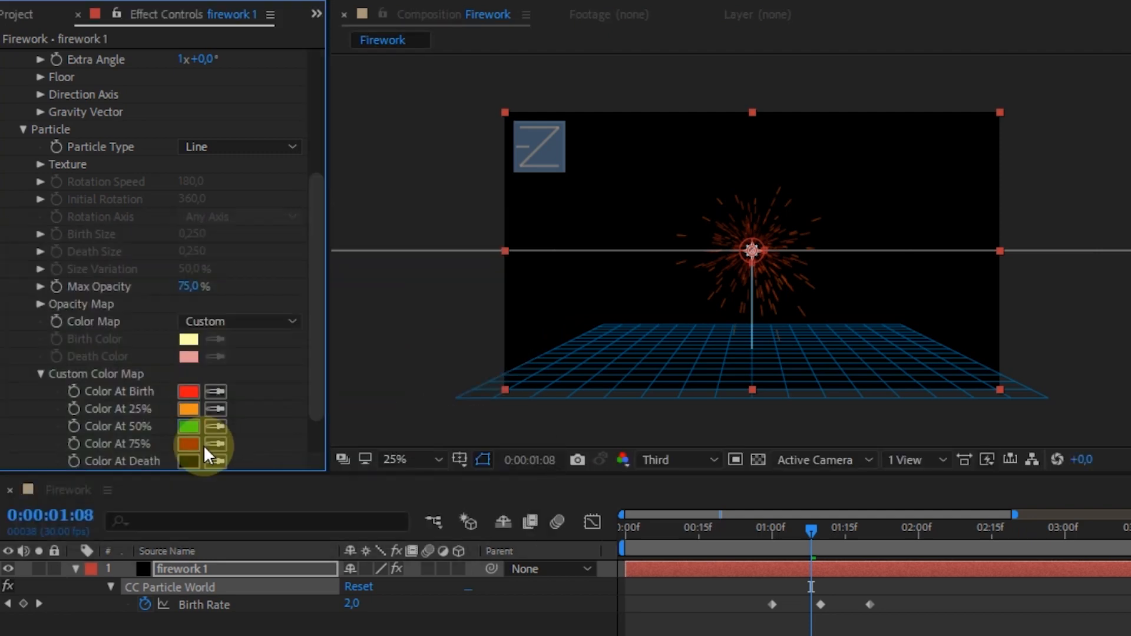
- Set the custom color map's Color At 75% to yellow
click(192, 445)
click(312, 471)
drag(183, 295, 160, 298)
drag(312, 461, 315, 490)
click(265, 272)
click(501, 280)
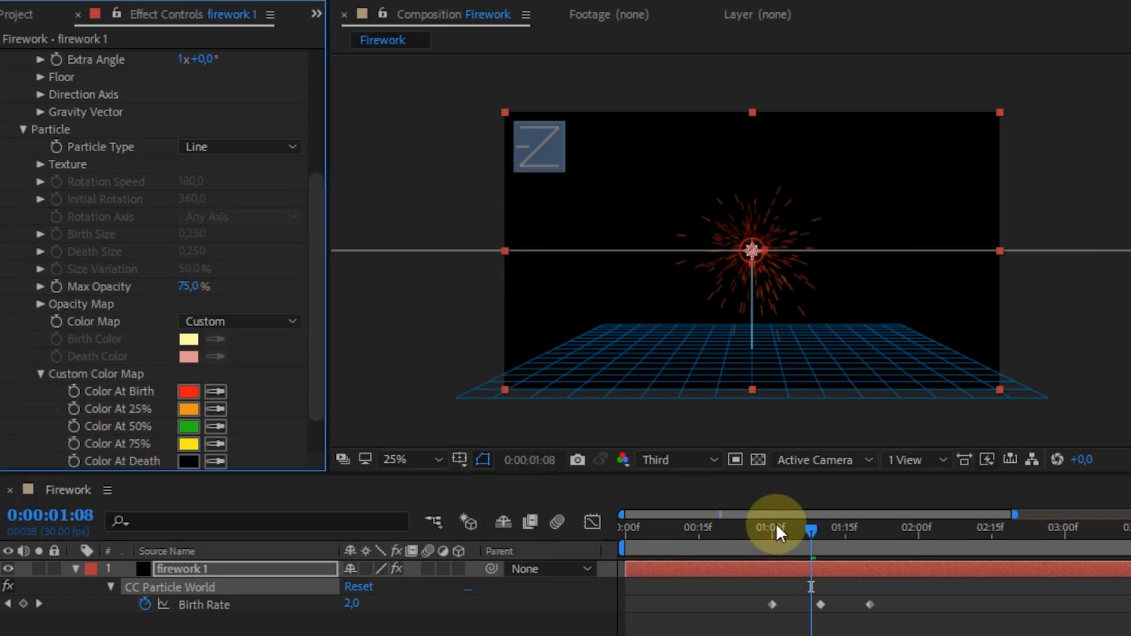
- Preview the recoloured burst from just before the one-second mark
click(776, 523)
click(763, 524)
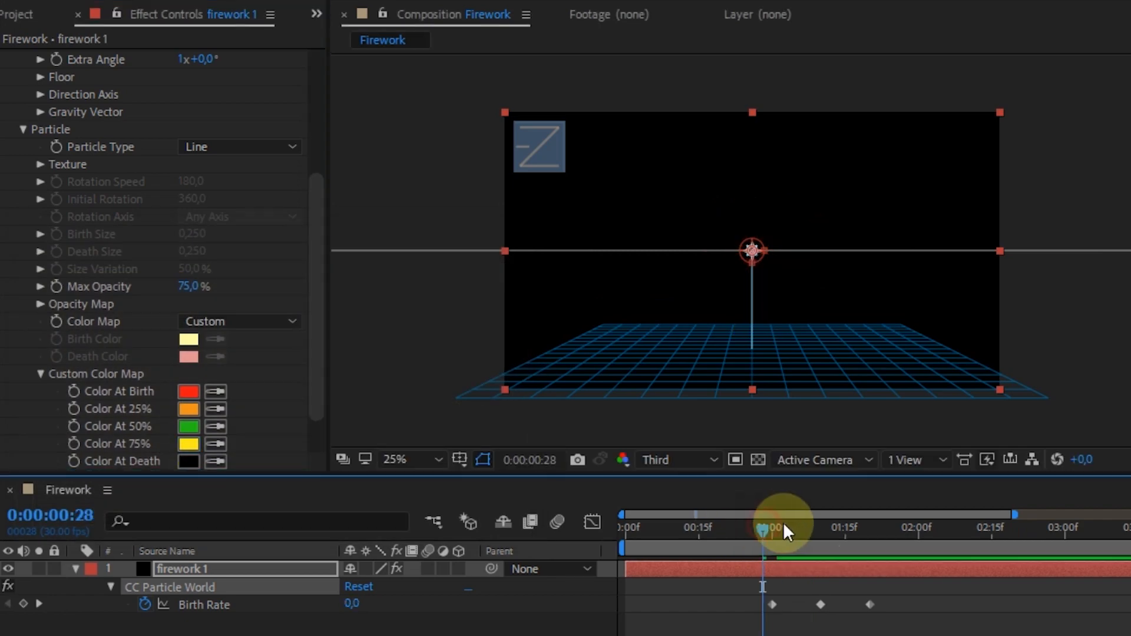
key(space)
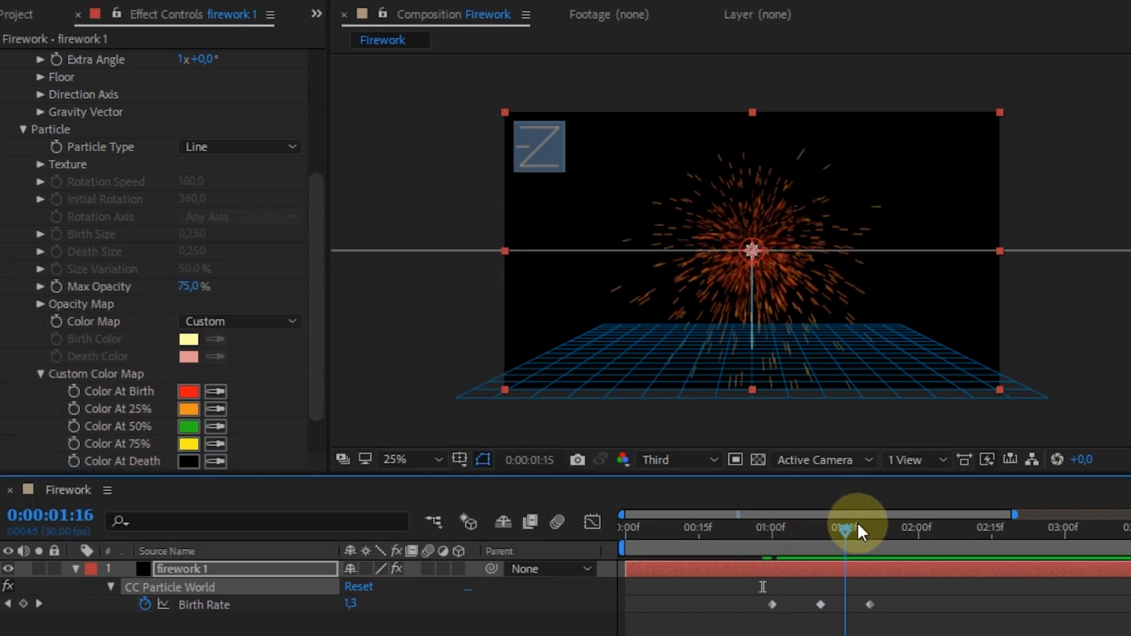
click(801, 518)
click(766, 520)
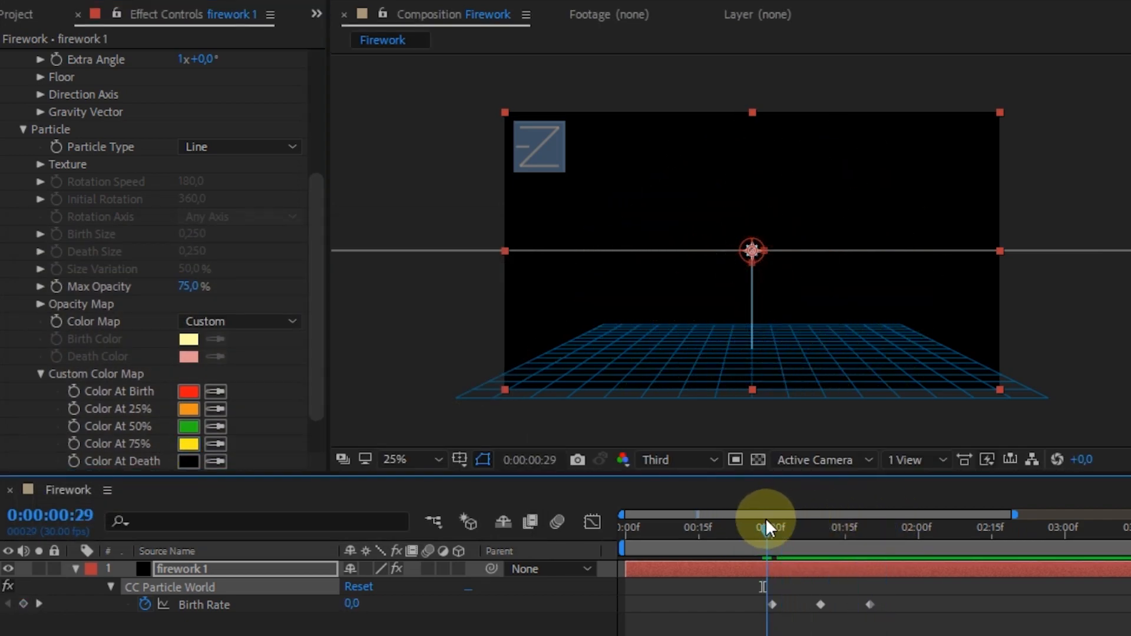
- Collapse the Particle and Physics settings, then preview the burst with the firework 1 layer selected
click(27, 130)
click(23, 145)
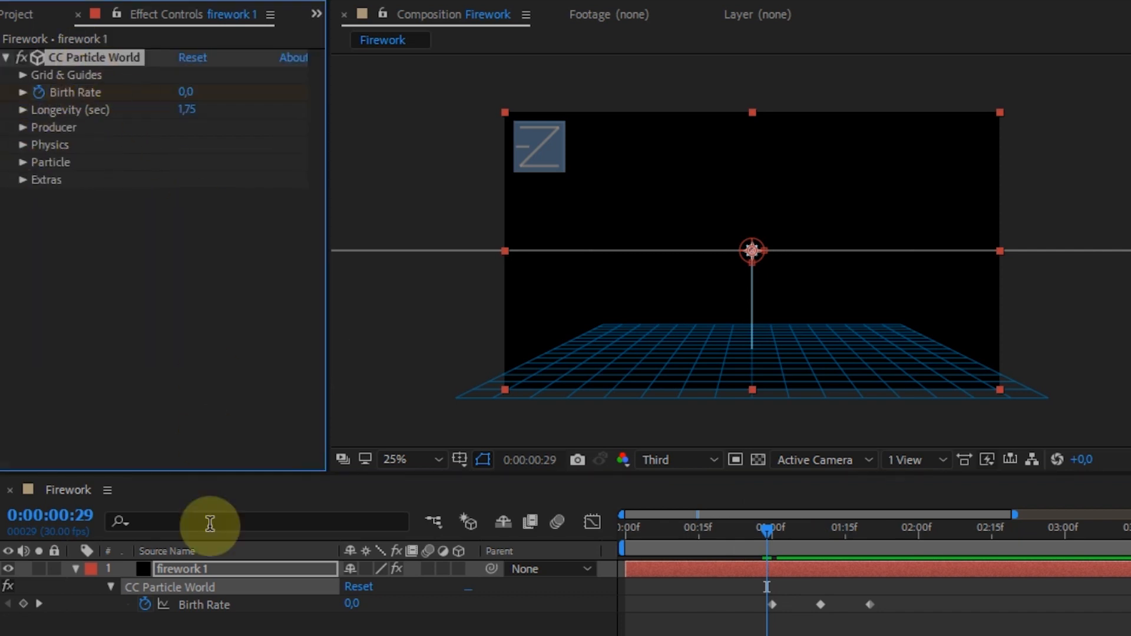
click(192, 569)
click(770, 536)
key(space)
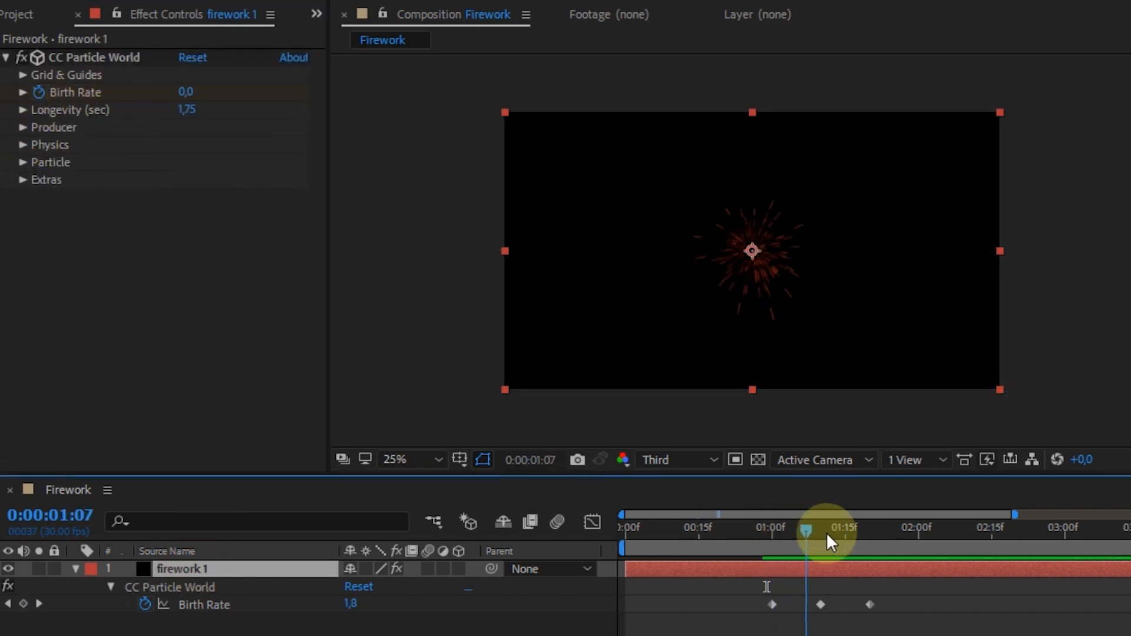
key(space)
key(space)
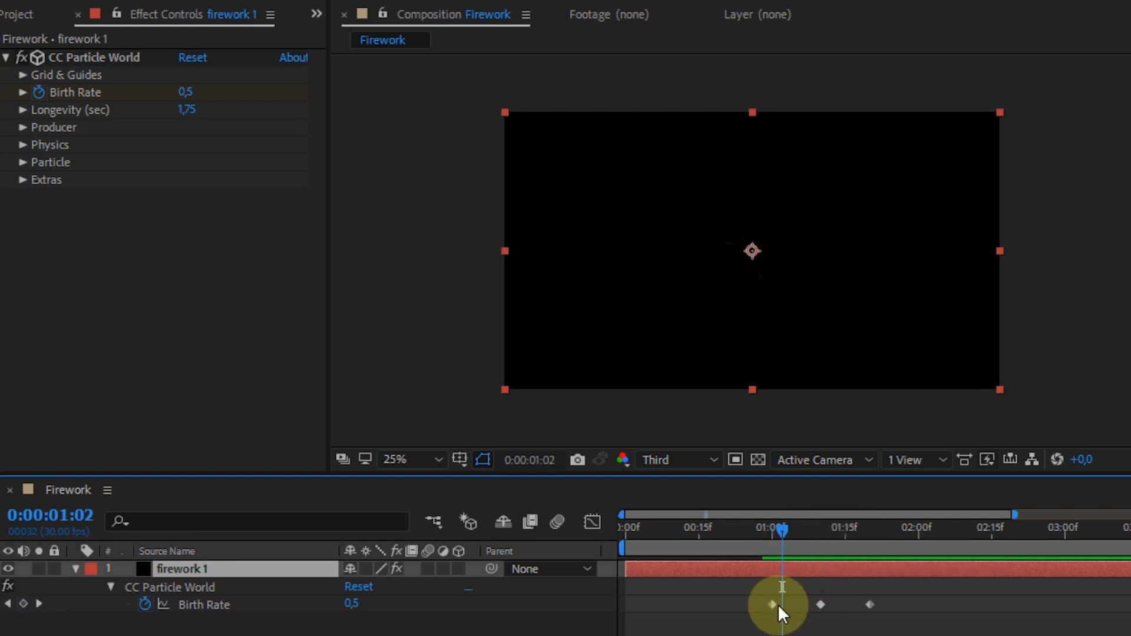
- Move the first Birth Rate keyframe to 0:00:01:03 and the last one to about 0:00:01:14, previewing the shorter burst
key(Page_Up)
drag(778, 605, 785, 604)
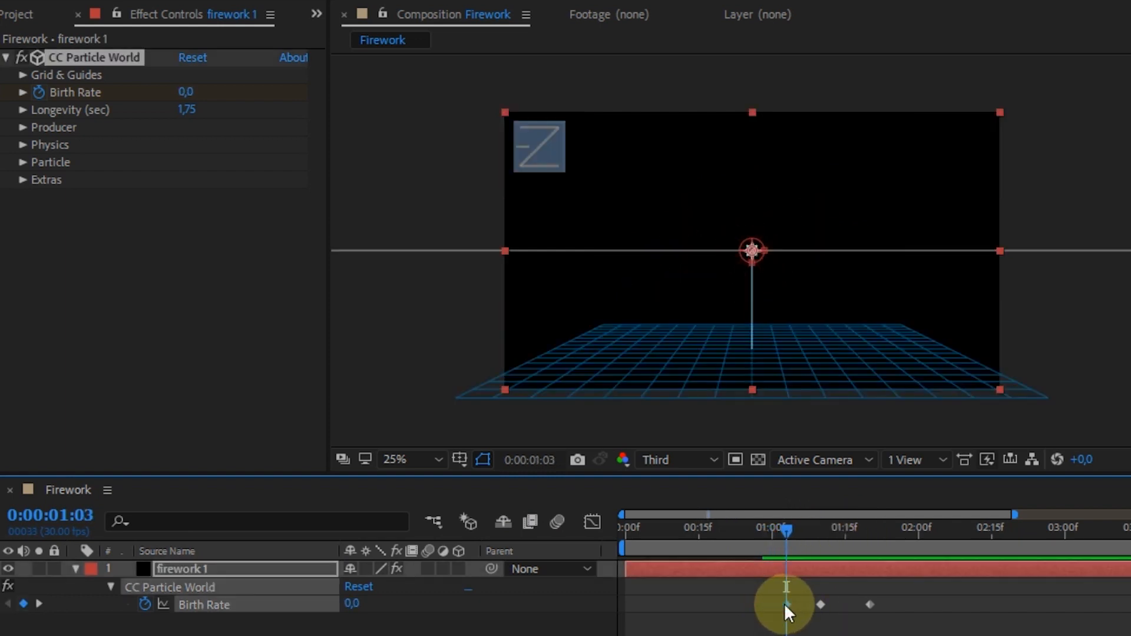
click(814, 535)
key(Page_Down)
key(Page_Down)
key(Page_Down)
key(Page_Down)
key(Page_Down)
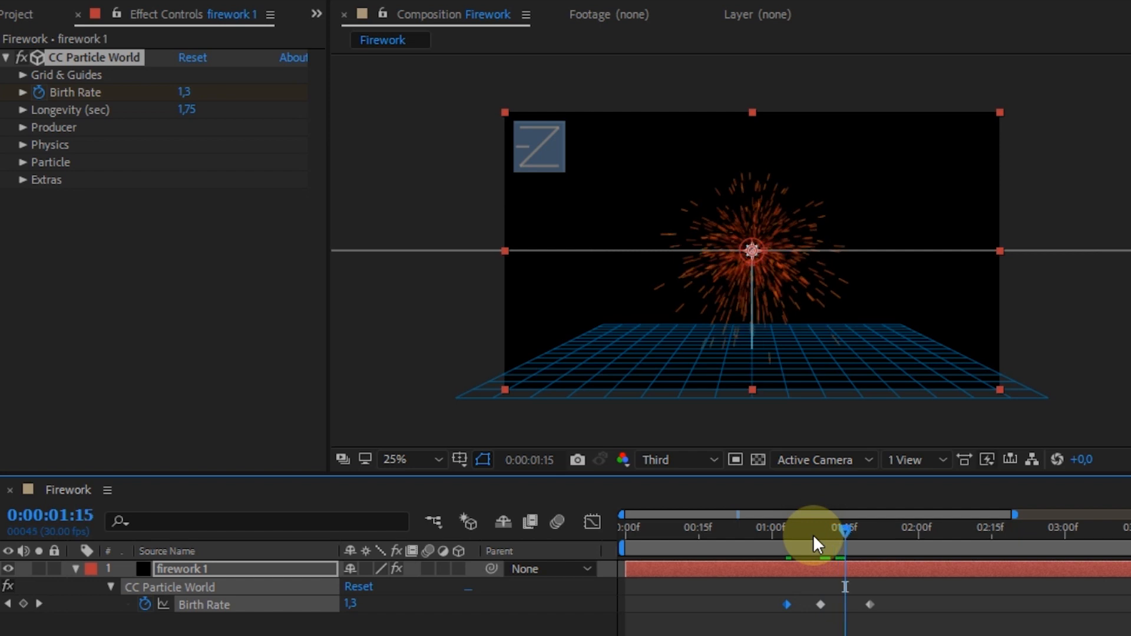
key(Page_Up)
drag(869, 605, 840, 605)
click(772, 528)
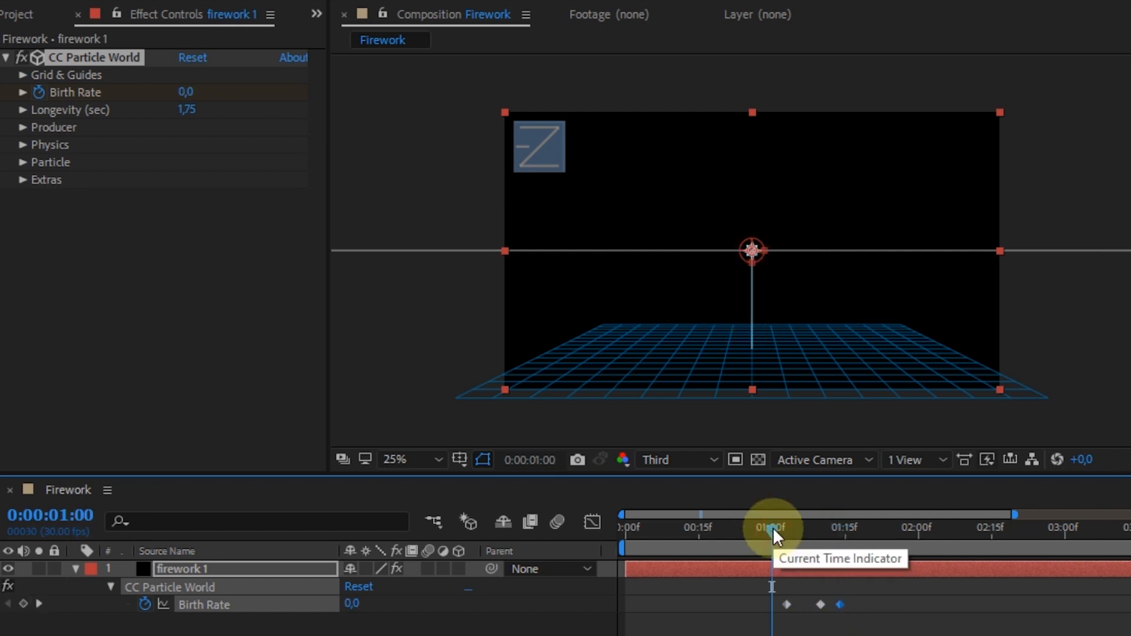
key(space)
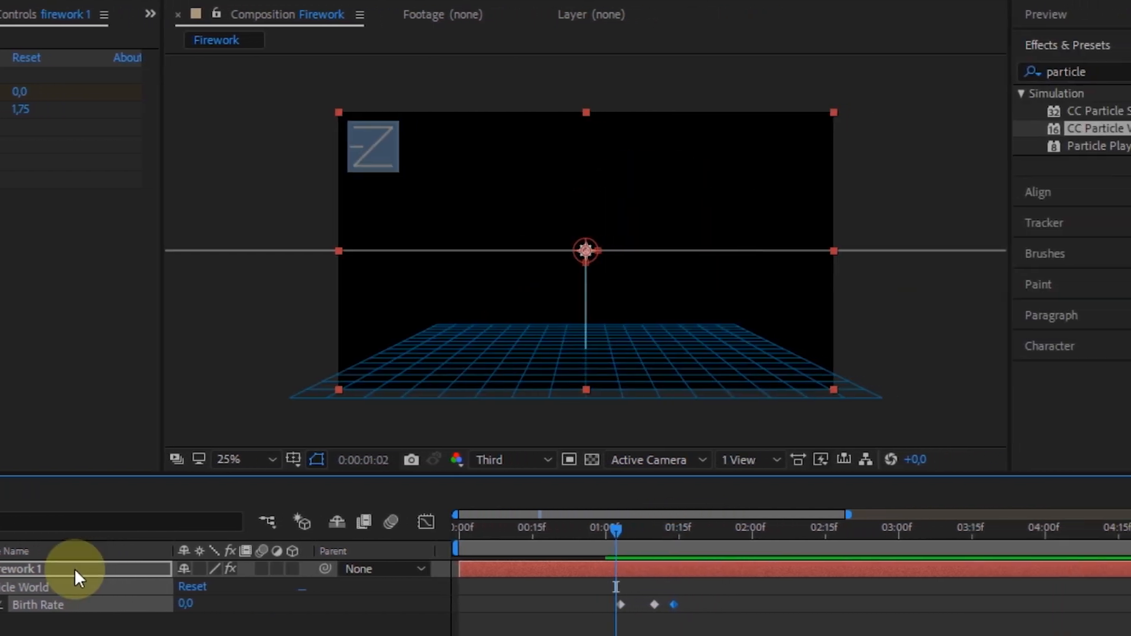
- Find the Stylize Glow effect and apply it to the firework 1 layer
click(186, 570)
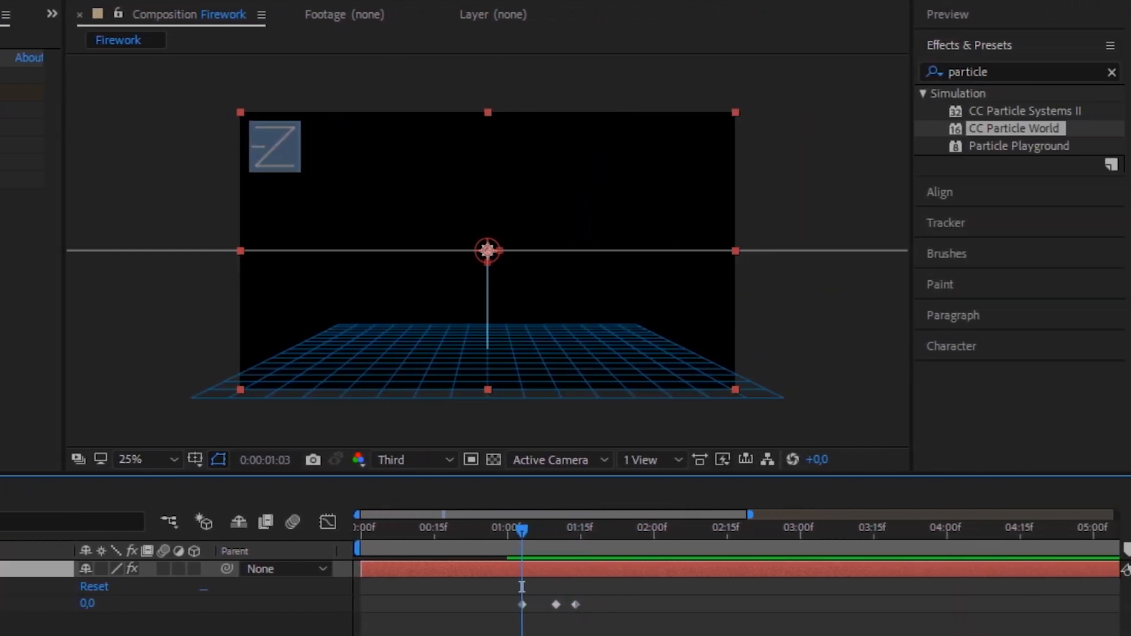
drag(997, 77, 940, 69)
click(998, 71)
text(glo)
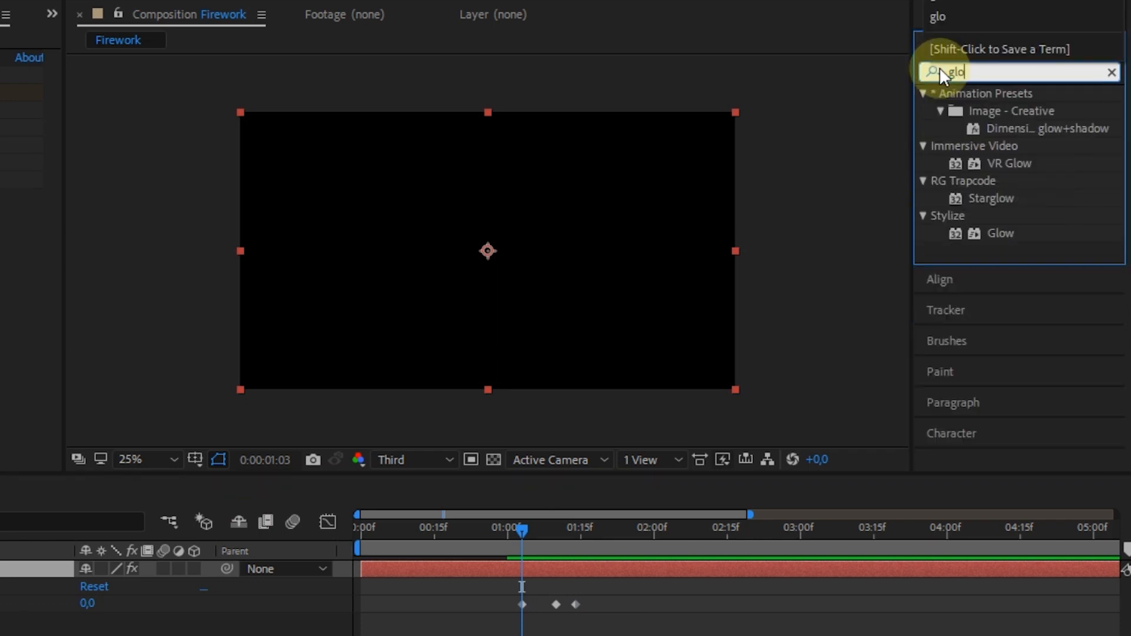
click(986, 230)
drag(1009, 230, 674, 570)
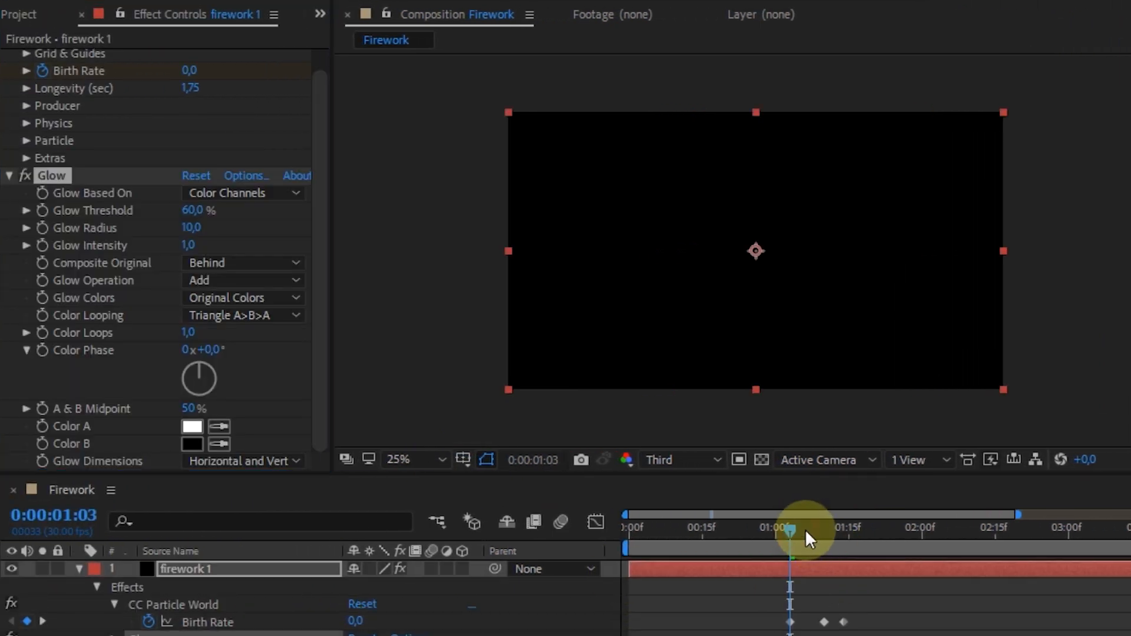
- Try a Glow Threshold of 35% on the burst at 0:00:01:15
drag(643, 529, 653, 531)
drag(814, 531, 853, 535)
drag(194, 210, 89, 253)
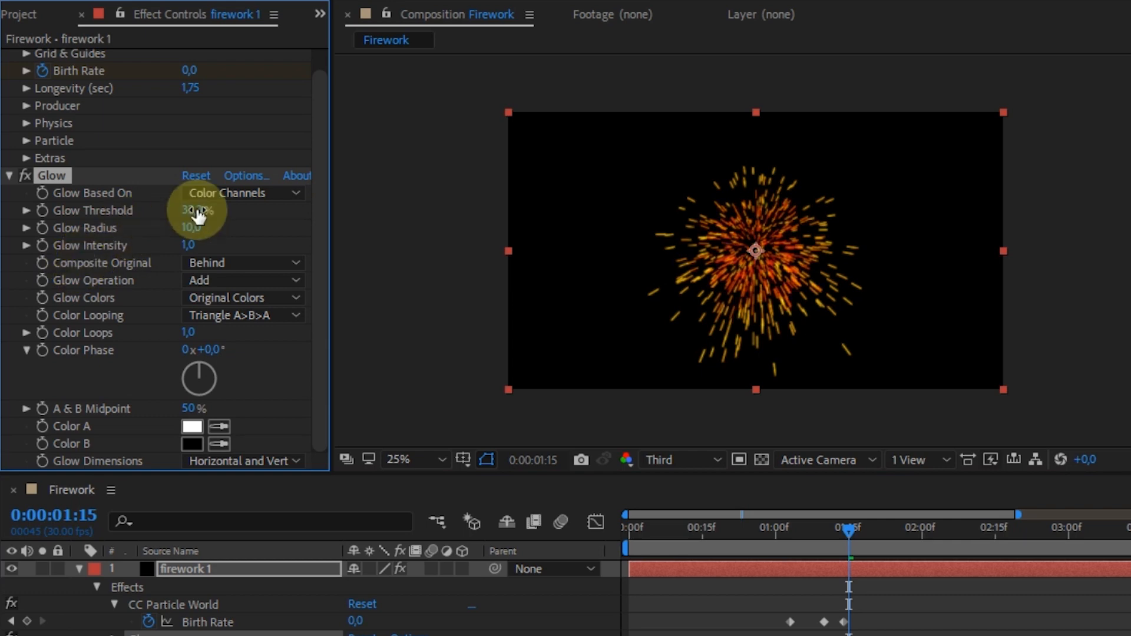
click(204, 211)
text(35)
click(207, 218)
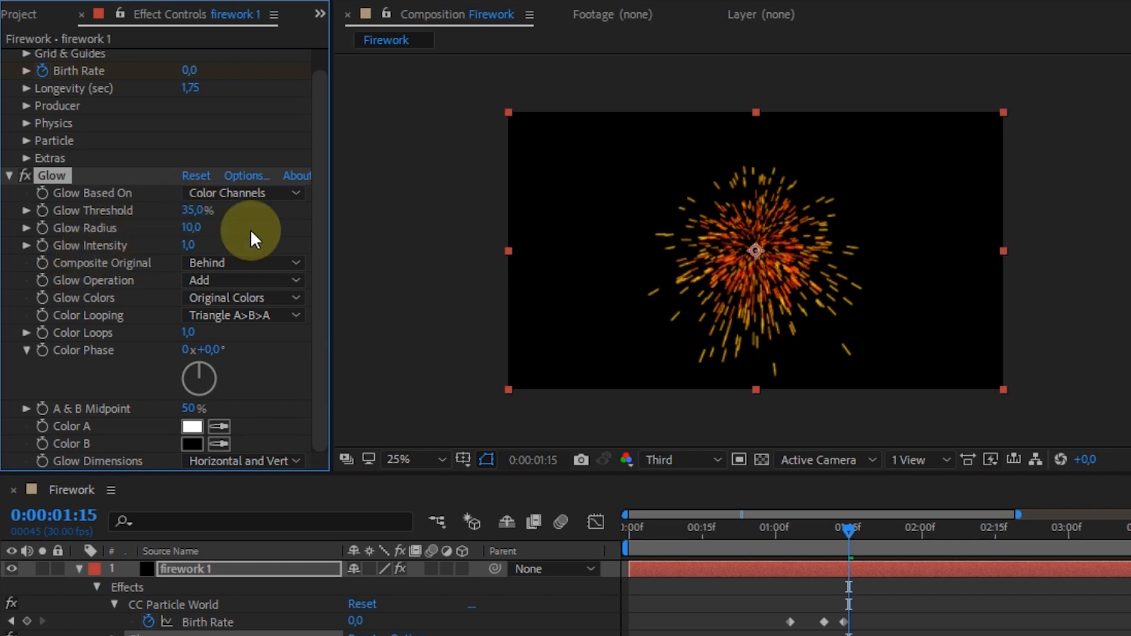
- Set the Glow Threshold to 40% and preview the burst from 0:00:01:03
drag(848, 533, 804, 529)
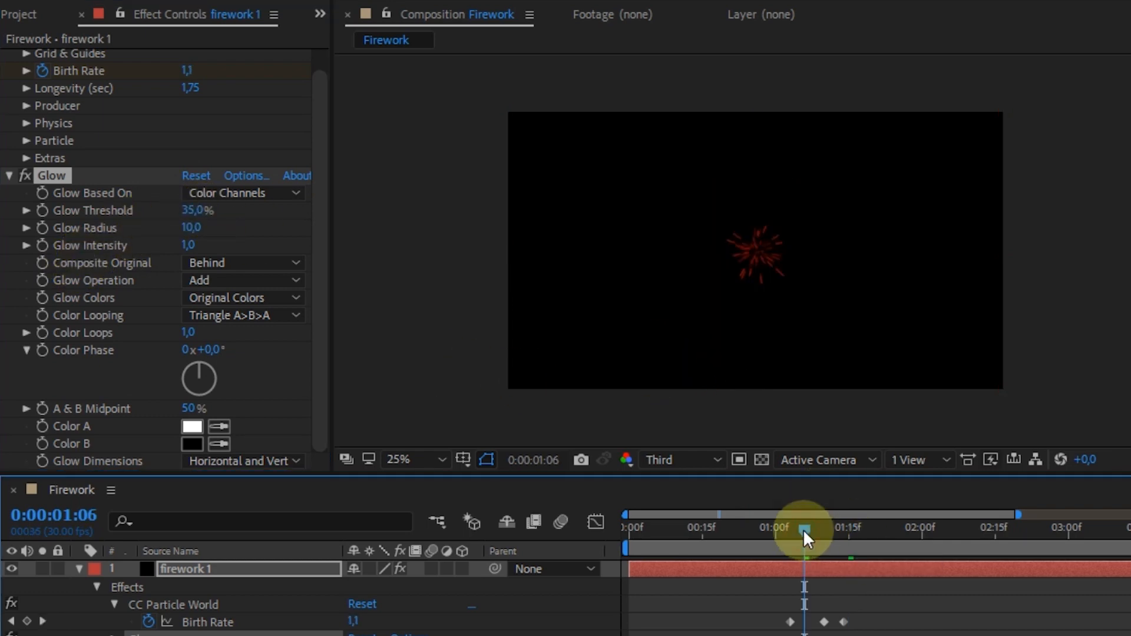
click(204, 210)
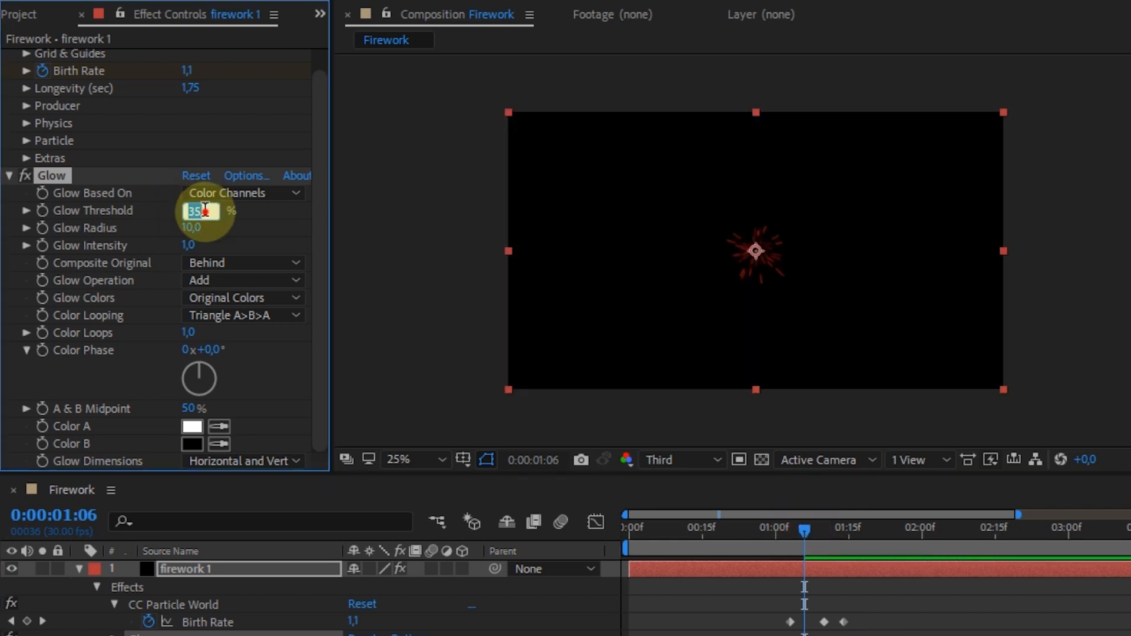
text(40)
click(803, 615)
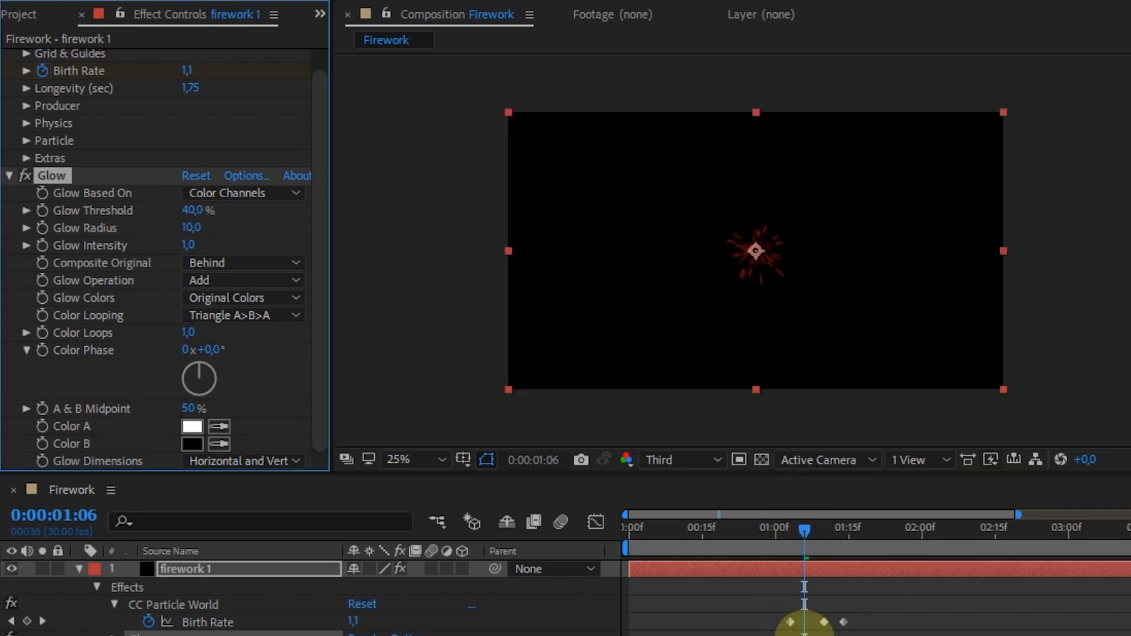
click(788, 528)
key(space)
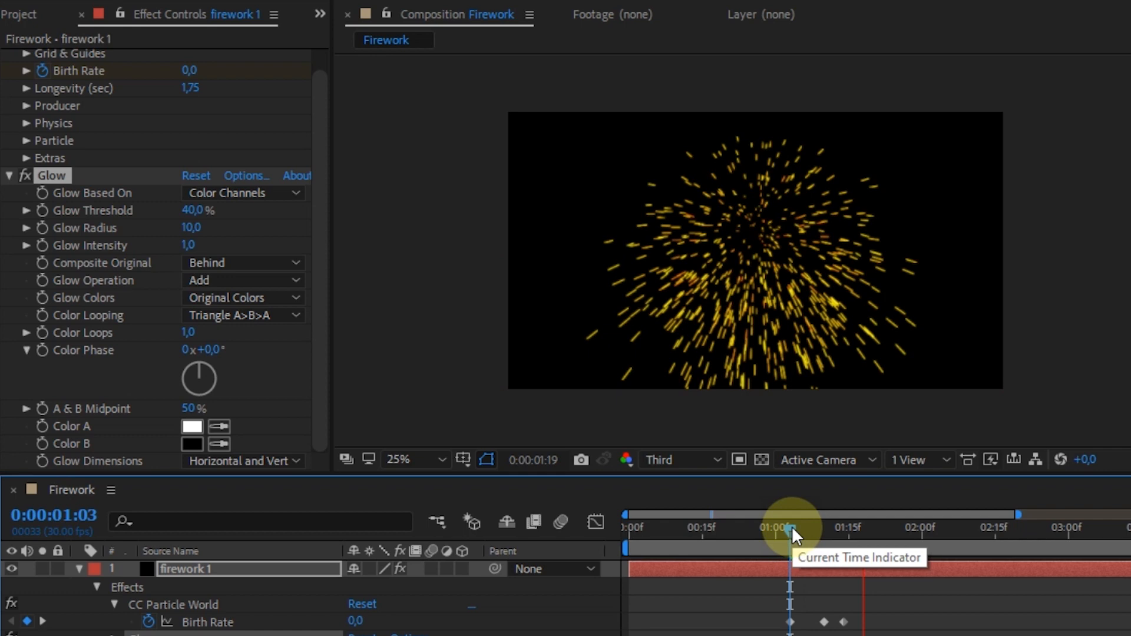
key(space)
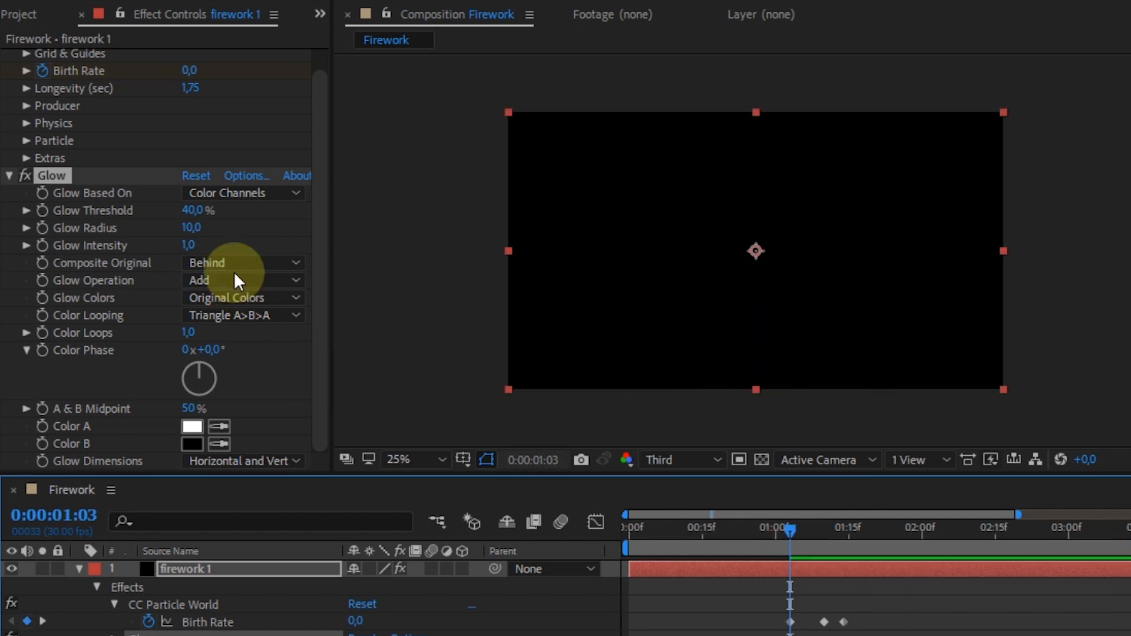
- Set the Glow Radius to 45, checking the glow at different moments of the burst
drag(790, 528, 839, 530)
drag(194, 229, 154, 257)
drag(798, 531, 892, 525)
click(188, 233)
text(45)
key(Return)
- Set the Glow Intensity to 1,2 and preview the burst from 0:00:01:06
drag(889, 546, 853, 530)
mouse_move(199, 252)
mouse_down()
mouse_move(281, 249)
mouse_move(119, 250)
mouse_move(15, 271)
mouse_move(202, 281)
mouse_move(186, 249)
mouse_up()
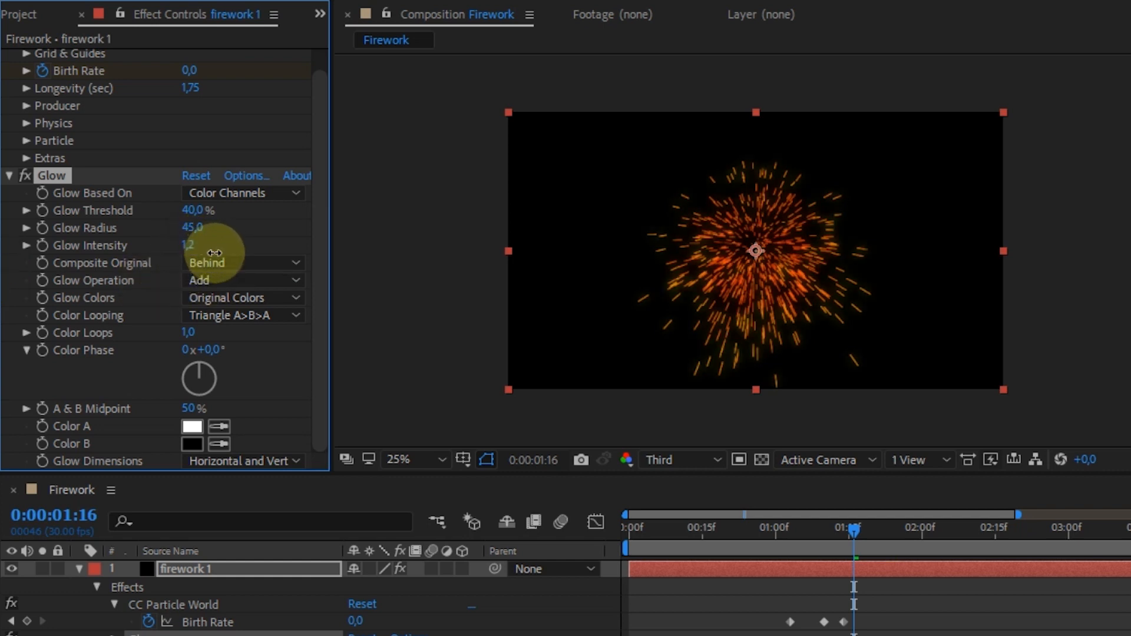
click(804, 528)
key(space)
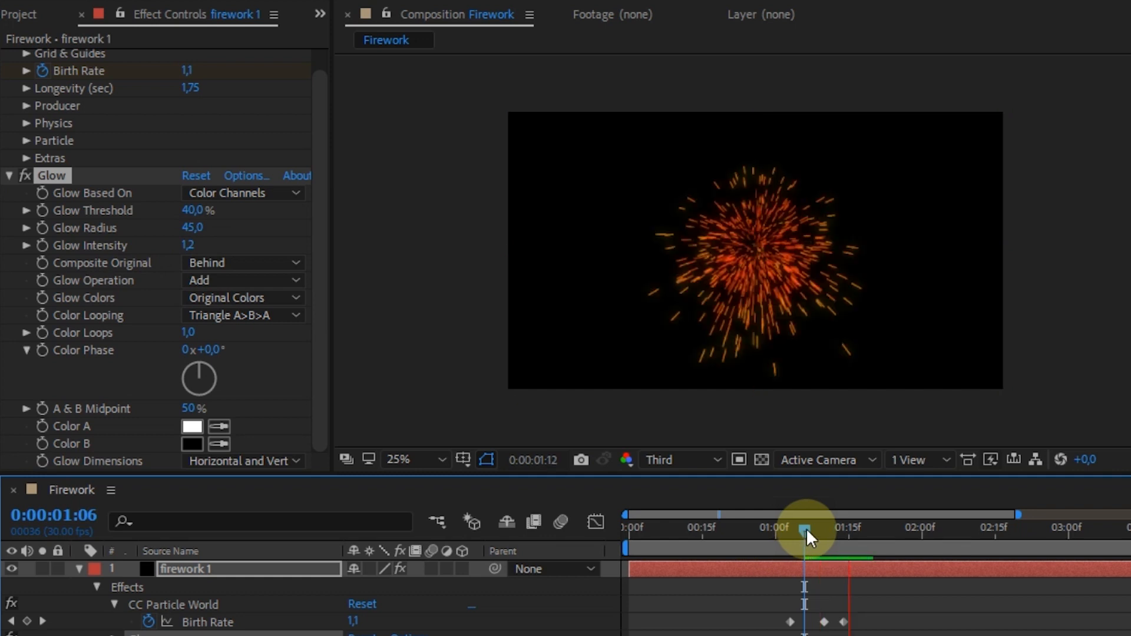
key(space)
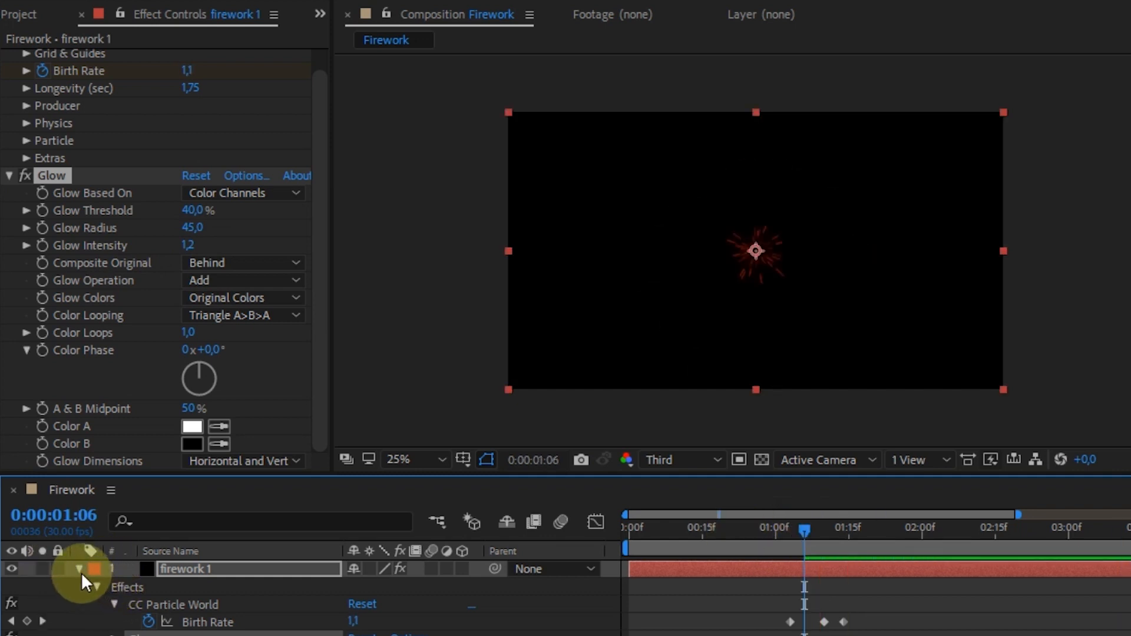
- Duplicate the firework 1 layer and rename the copy firework 2
click(187, 568)
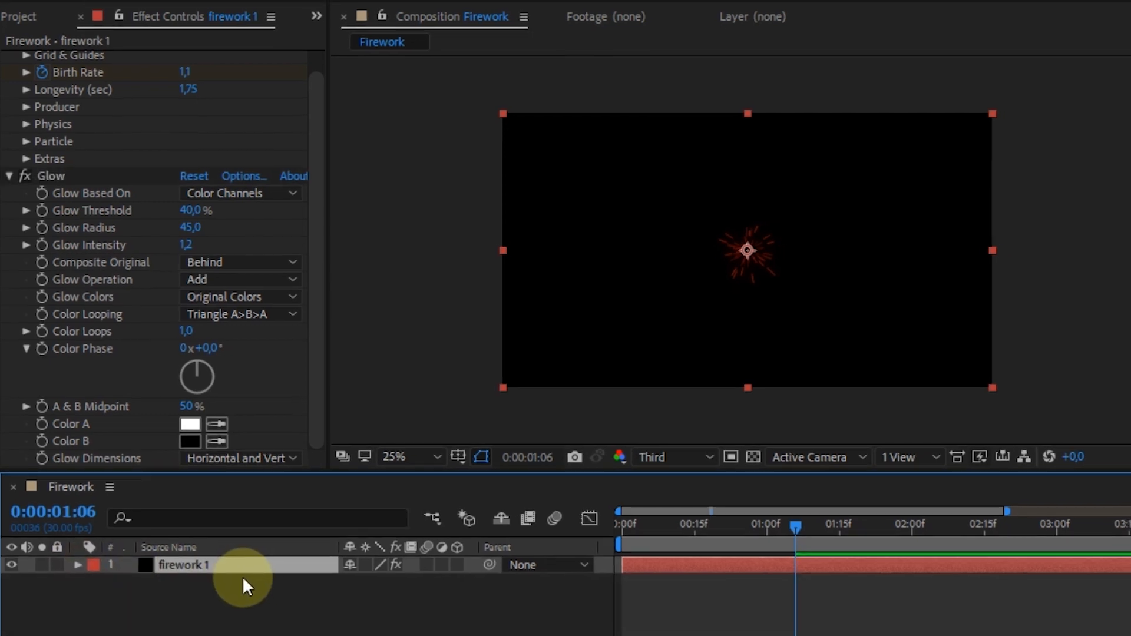
key(ctrl+d)
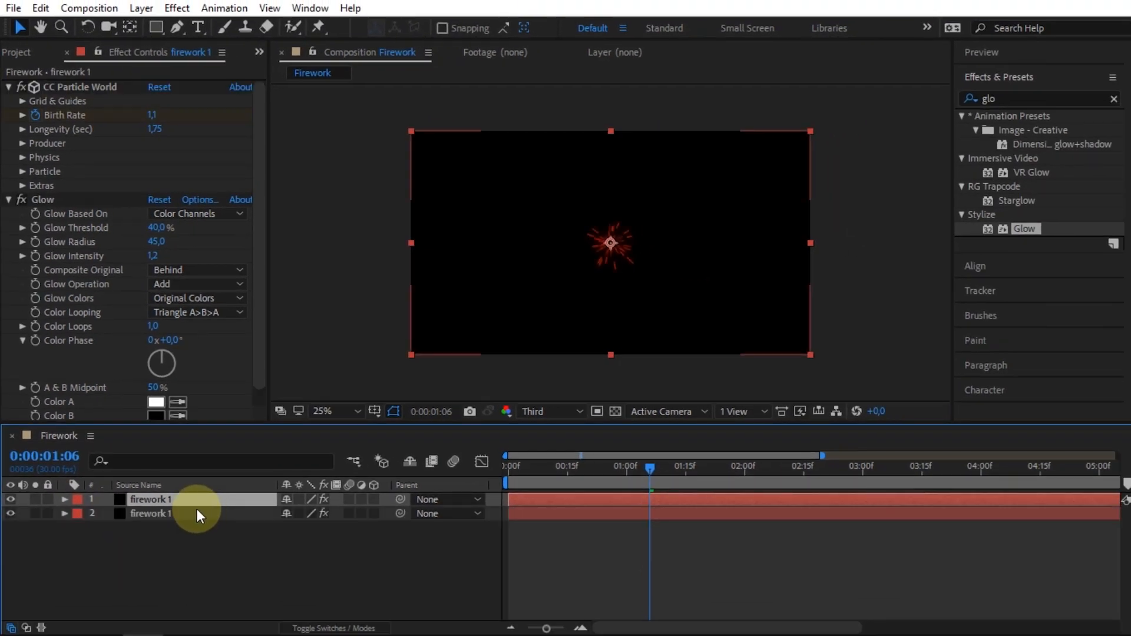
right_click(157, 500)
click(379, 165)
click(185, 500)
key(BackSpace)
text(2)
key(Return)
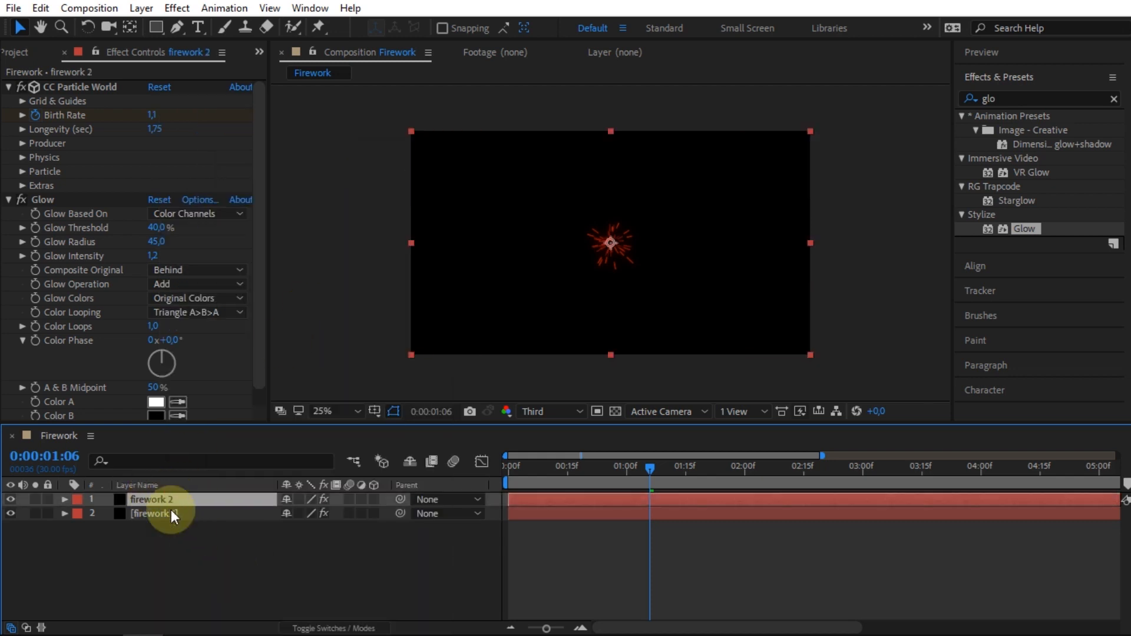
- Shift firework 2's Birth Rate keyframes to start at about 0:00:01:10 and move its producer point to the upper right of the frame
click(563, 499)
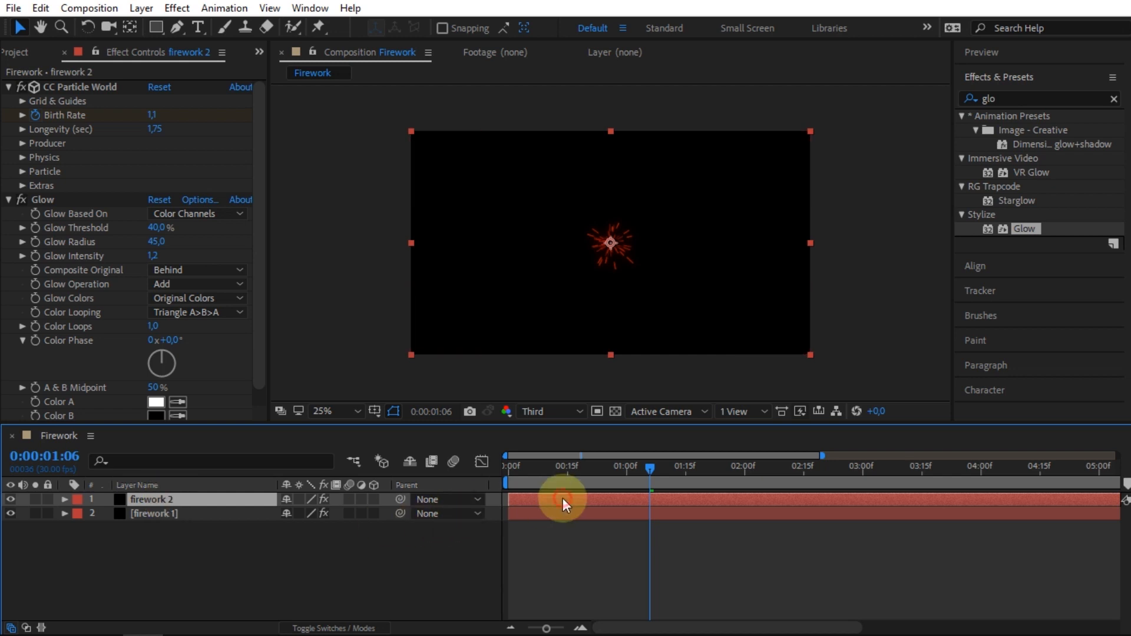
key(u)
drag(651, 469, 666, 468)
drag(638, 514, 667, 528)
drag(617, 252, 720, 197)
drag(666, 465, 732, 462)
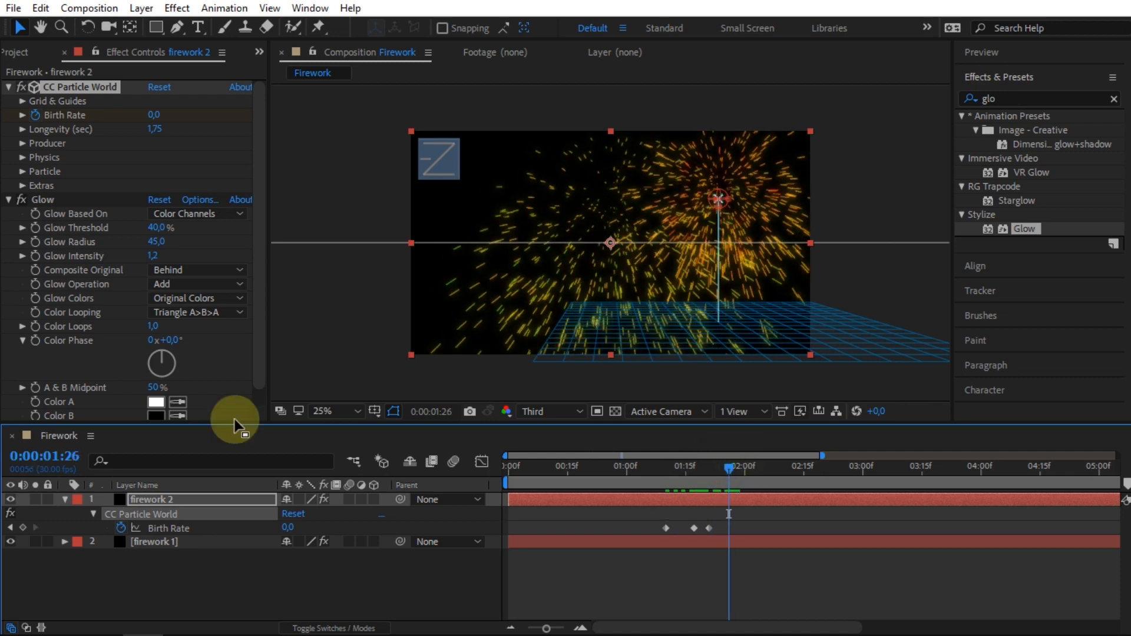
- Collapse the Glow settings and set firework 2's Longevity to 1,20 seconds
click(9, 200)
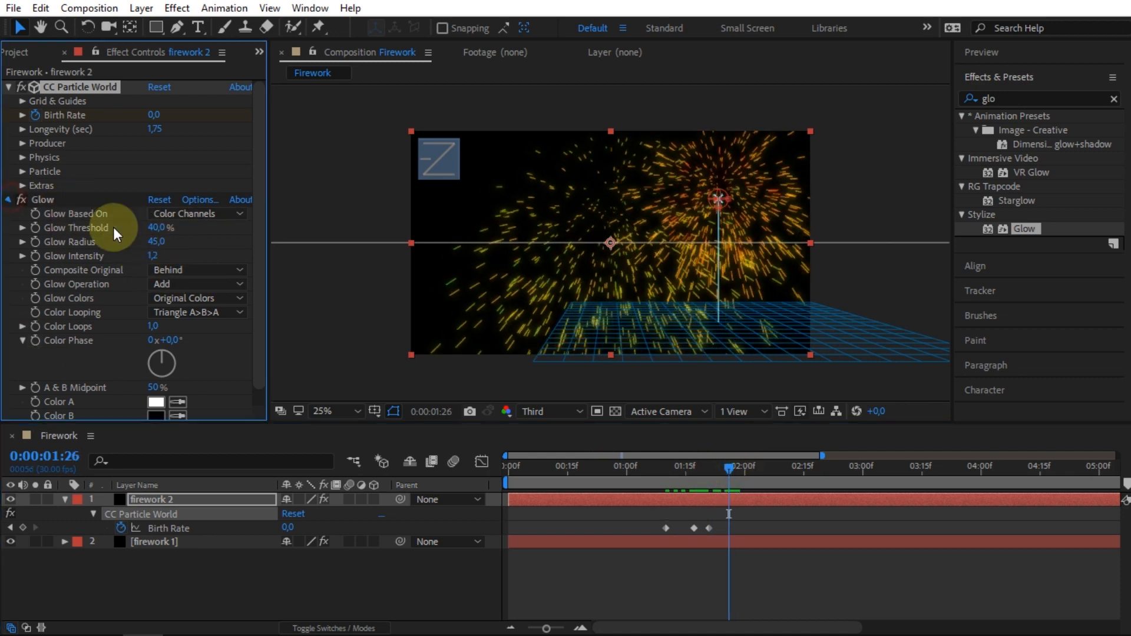
click(161, 499)
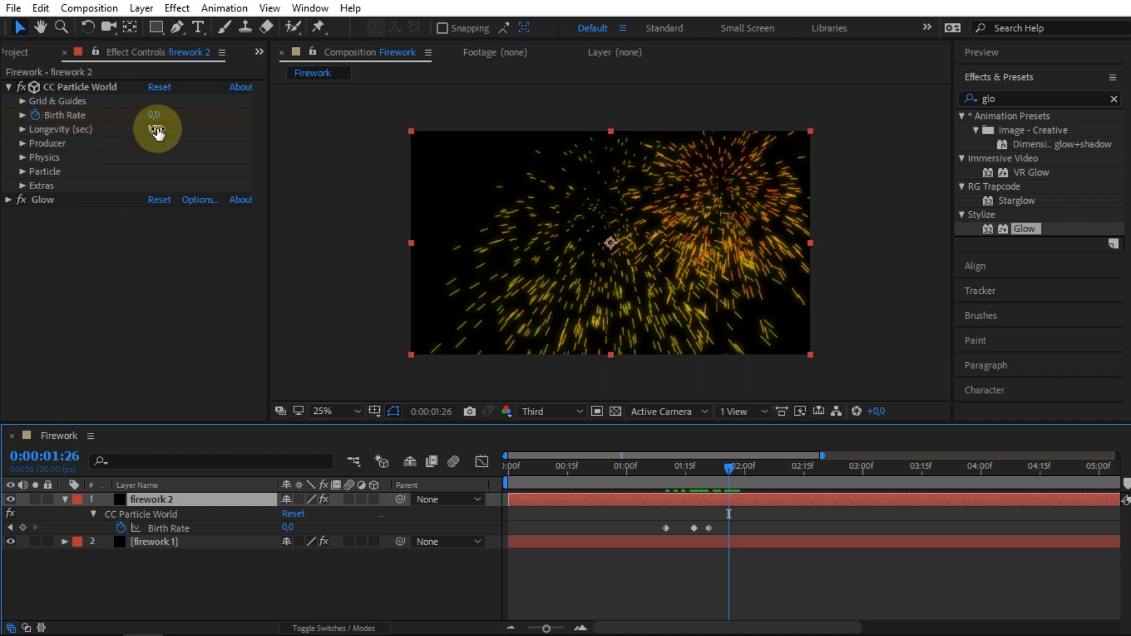
drag(156, 128, 118, 131)
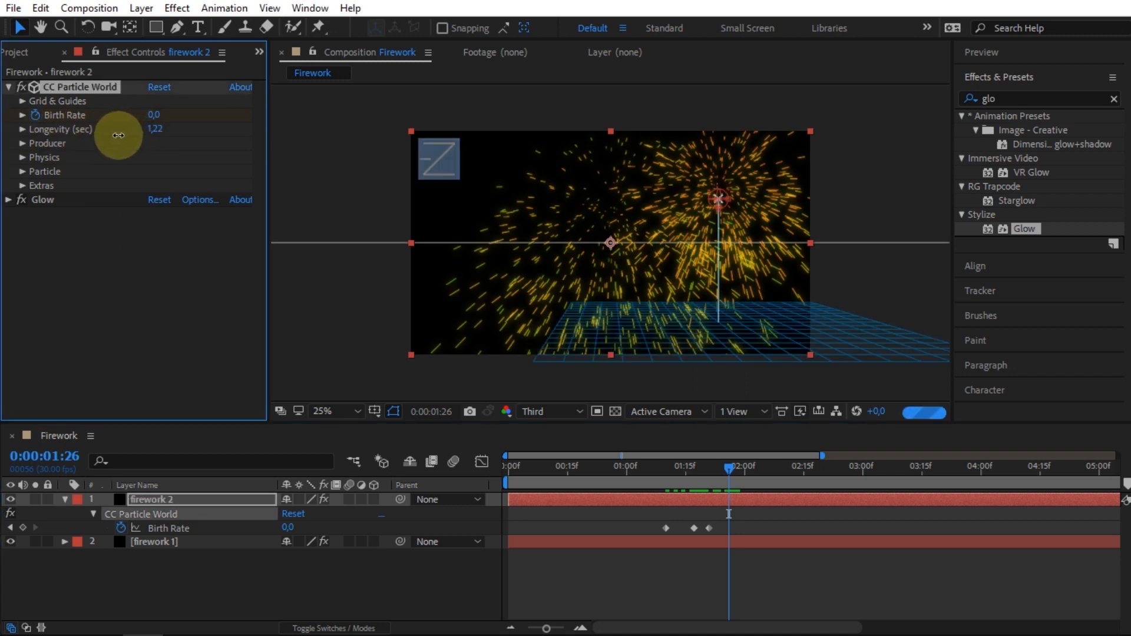
- Set the Physics Resistance of firework 2 to 5,1 and preview both bursts
click(22, 157)
mouse_move(151, 227)
mouse_down()
mouse_move(121, 227)
mouse_move(151, 228)
mouse_up()
click(699, 465)
key(space)
drag(684, 466, 704, 470)
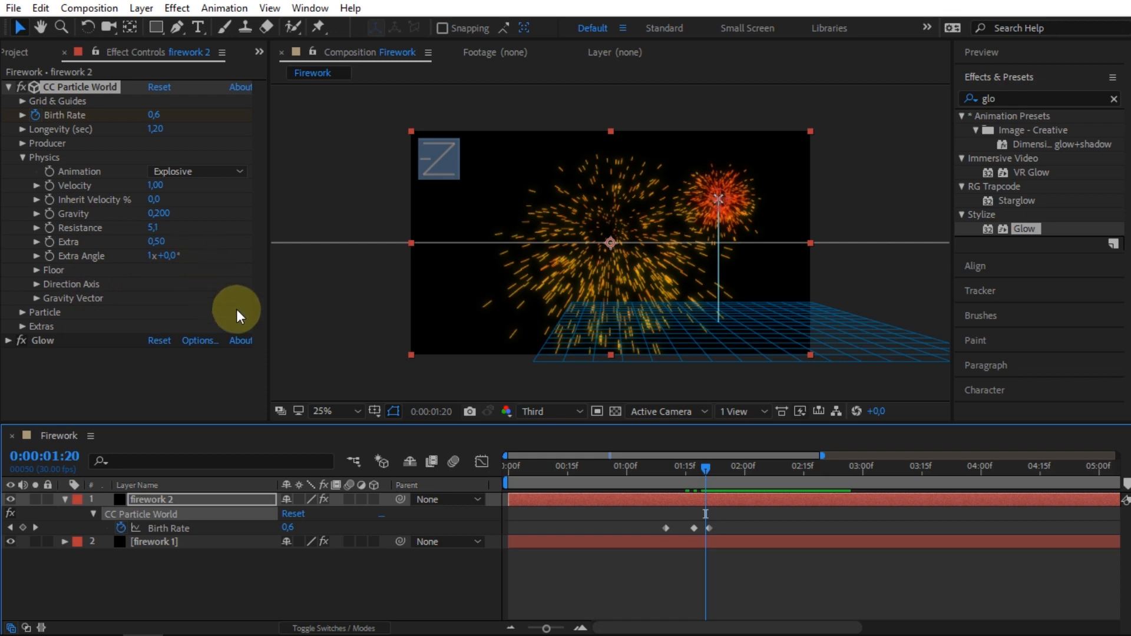
- Change the Color Map of firework 2's particles to Birth to Death
click(23, 313)
click(176, 344)
click(191, 380)
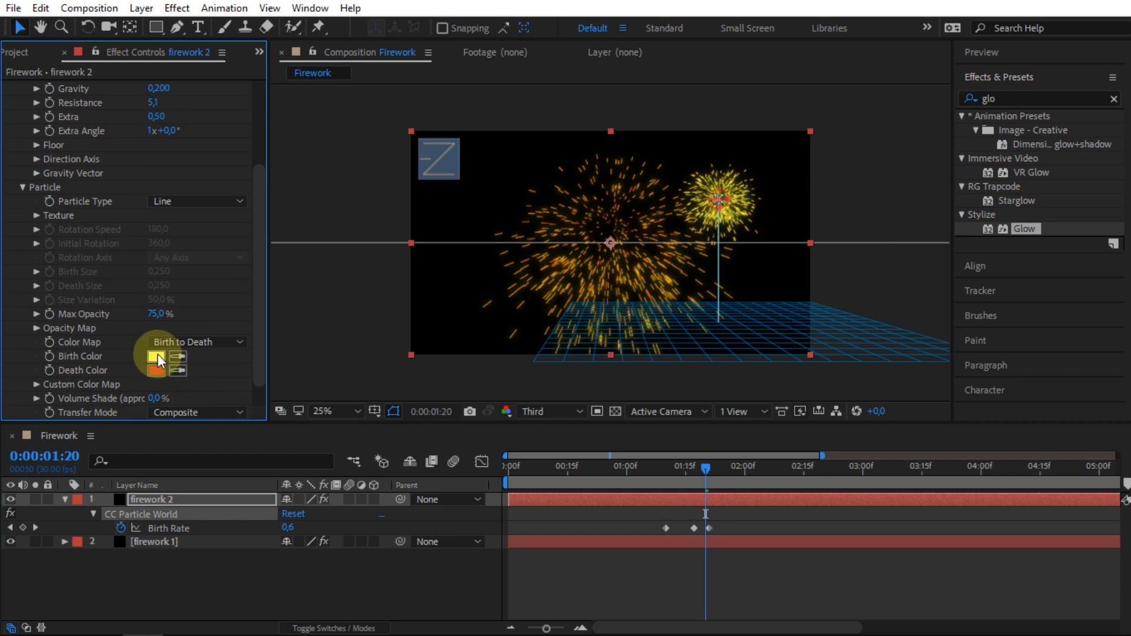
- Collapse the Particle settings and reduce firework 2's glow to Threshold 31,8%, Radius 21 and Intensity 0,6
scroll(98, 271, up, 2)
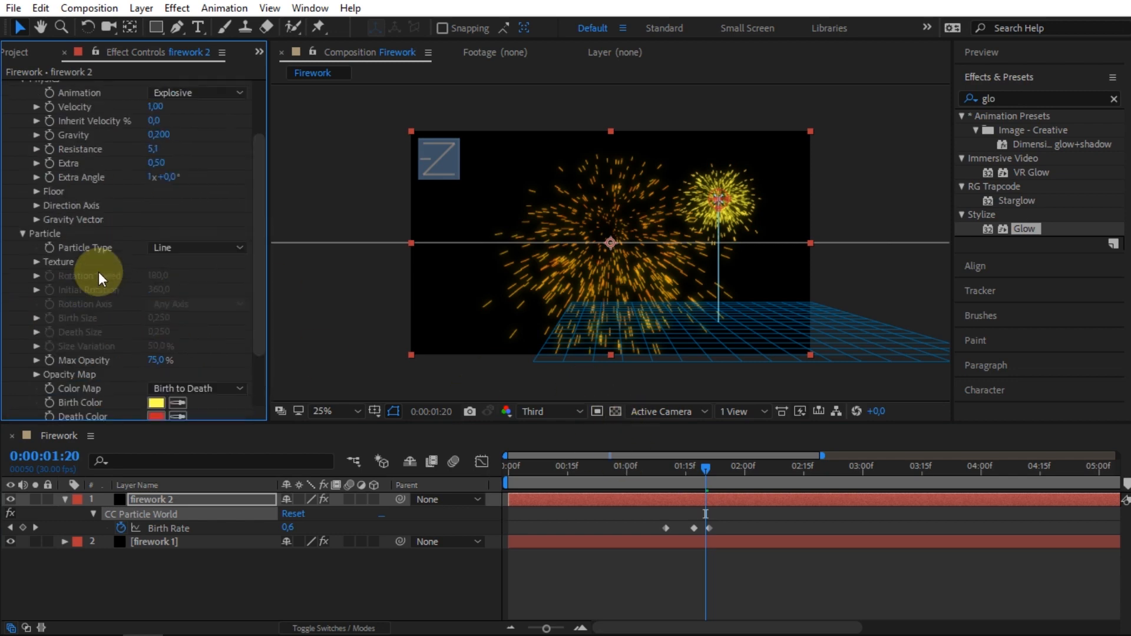
click(37, 237)
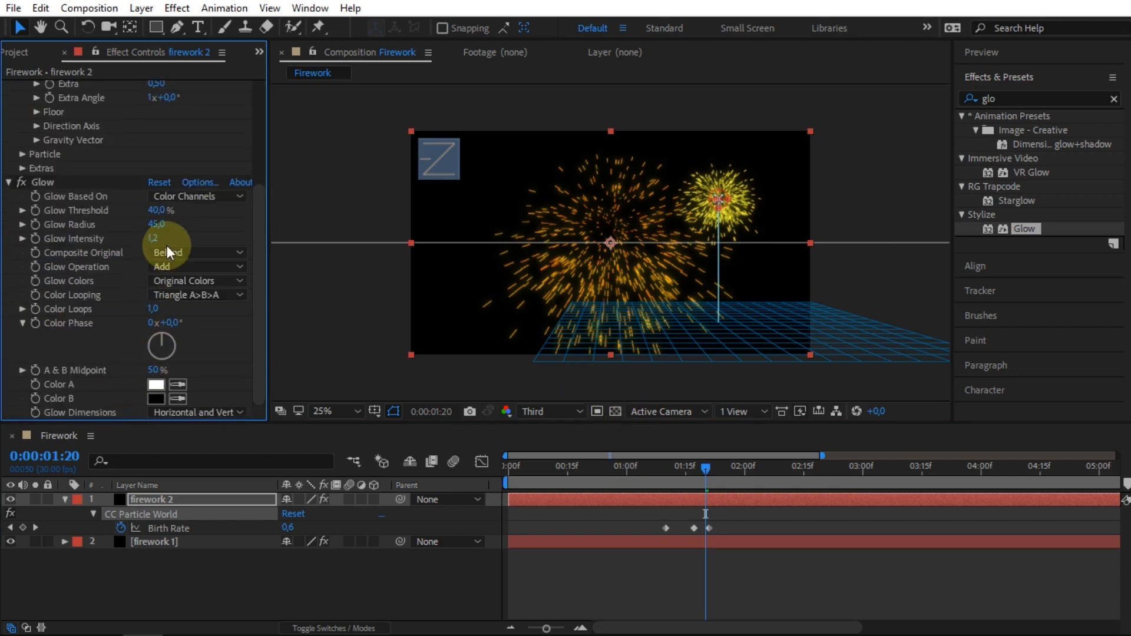
drag(156, 224, 113, 240)
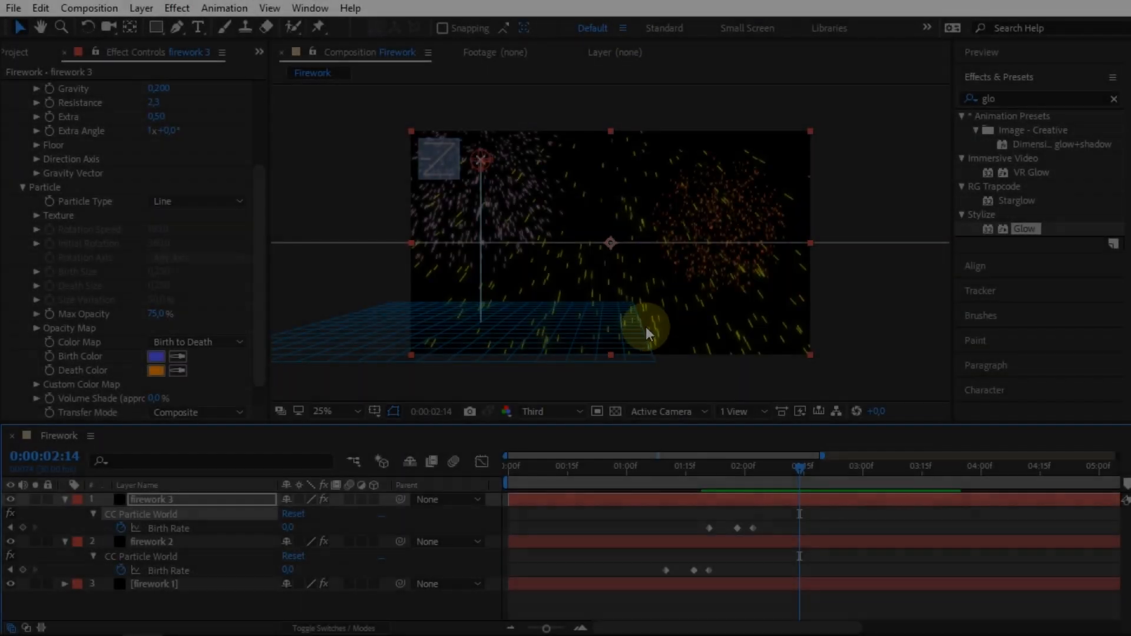
- Place the city skyline photo from the firework folder beneath all firework layers, enlarged and lowered so its buildings line the frame's lower edge
click(101, 618)
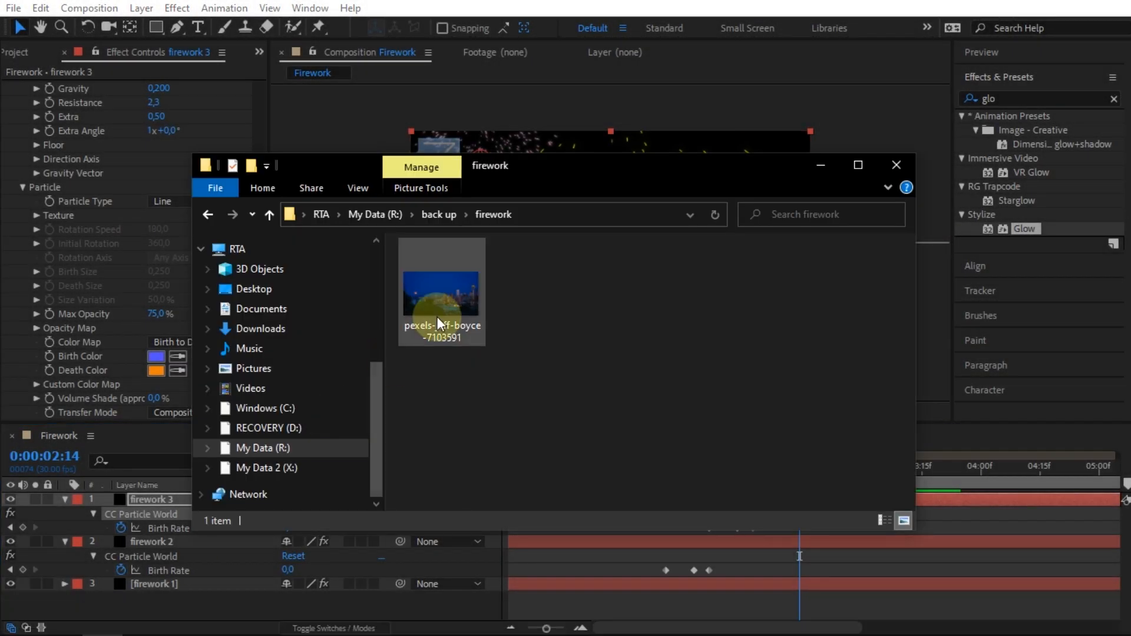
drag(568, 176, 659, 169)
drag(528, 309, 136, 557)
click(490, 6)
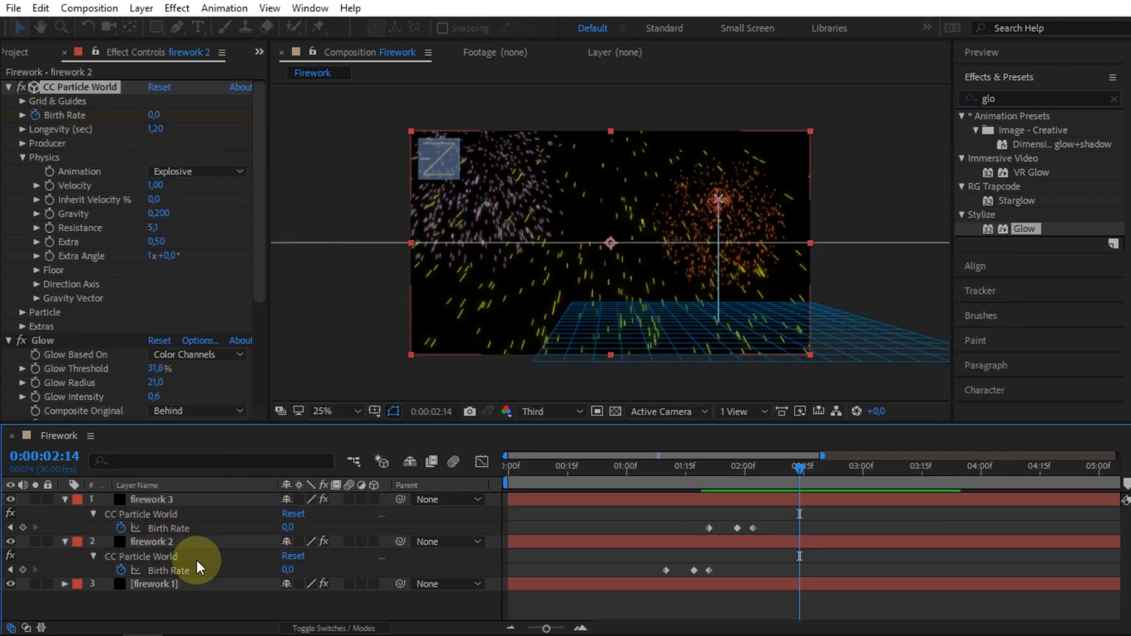
drag(153, 496, 160, 605)
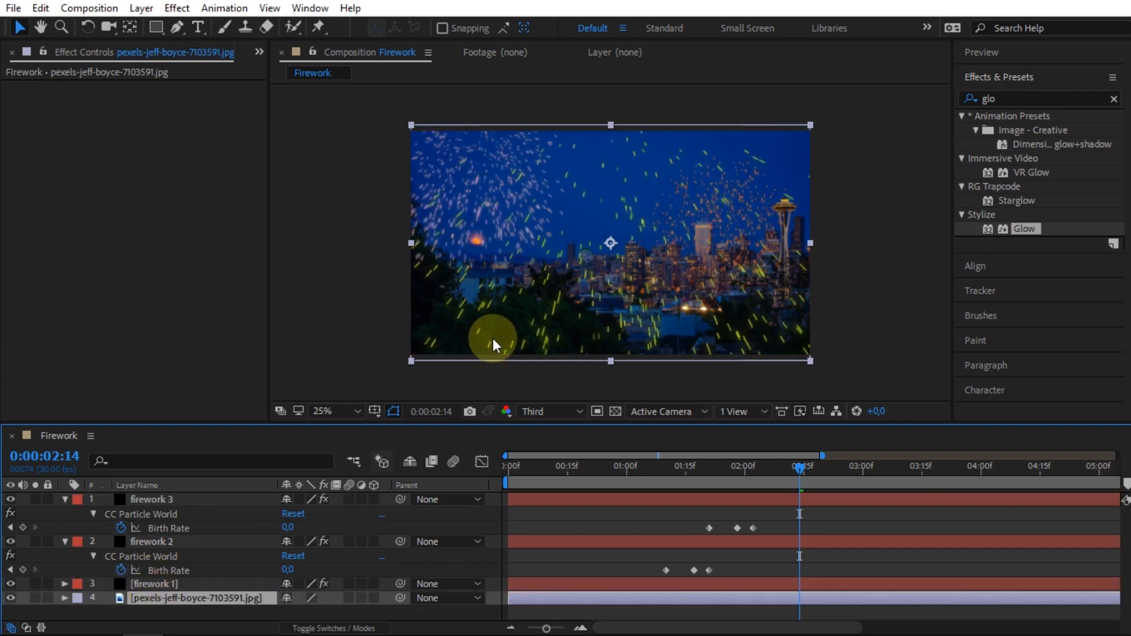
drag(411, 361, 348, 413)
drag(556, 287, 611, 295)
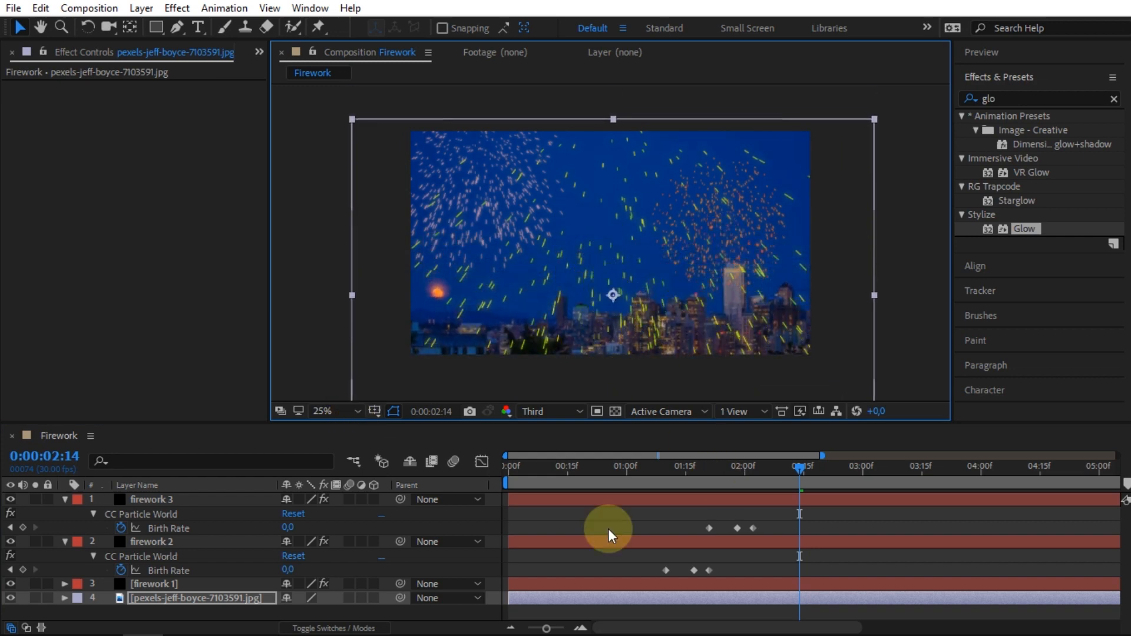
- Apply a Curves effect to the skyline photo, pull its RGB midtones down to darken it, and return to the start of the composition
click(218, 596)
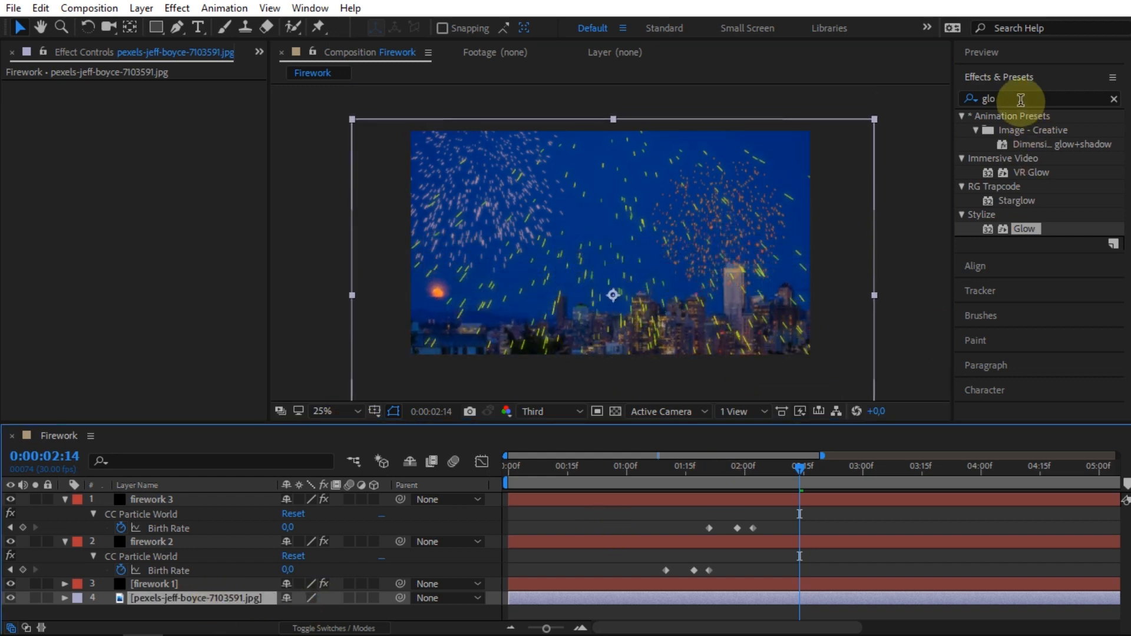
click(1002, 99)
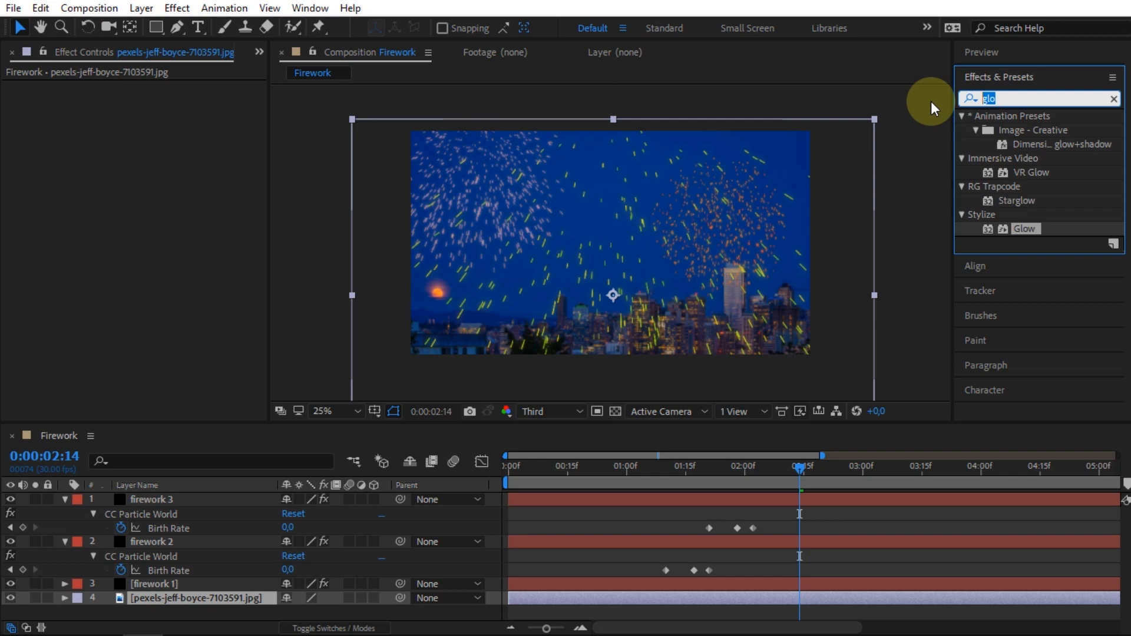
text(curv)
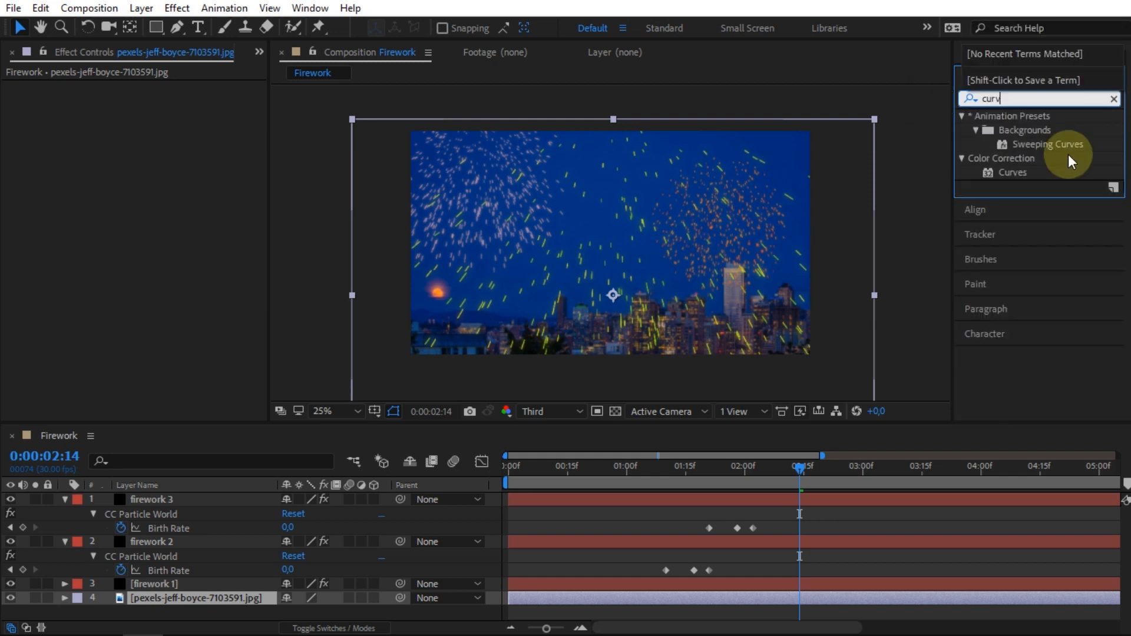
drag(1013, 172, 204, 593)
drag(133, 263, 140, 305)
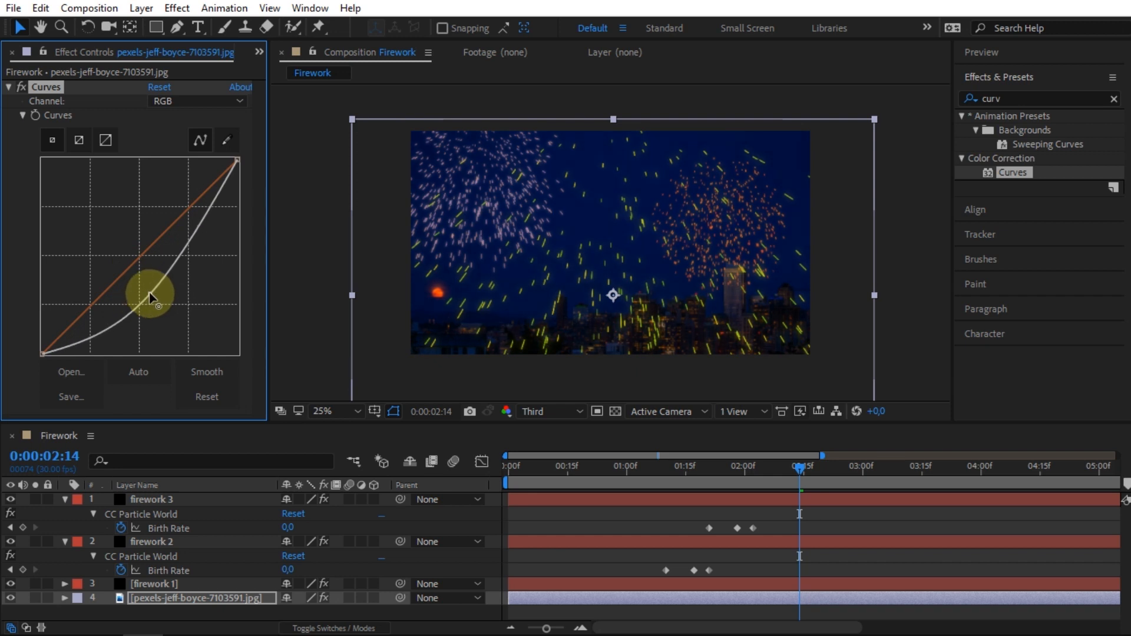
click(518, 471)
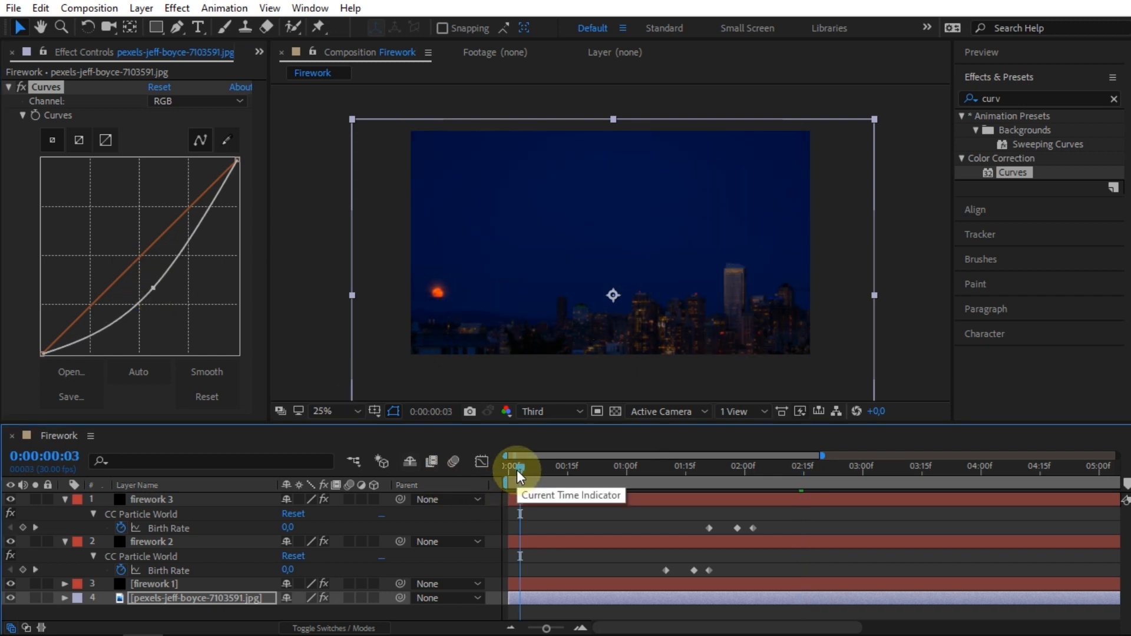